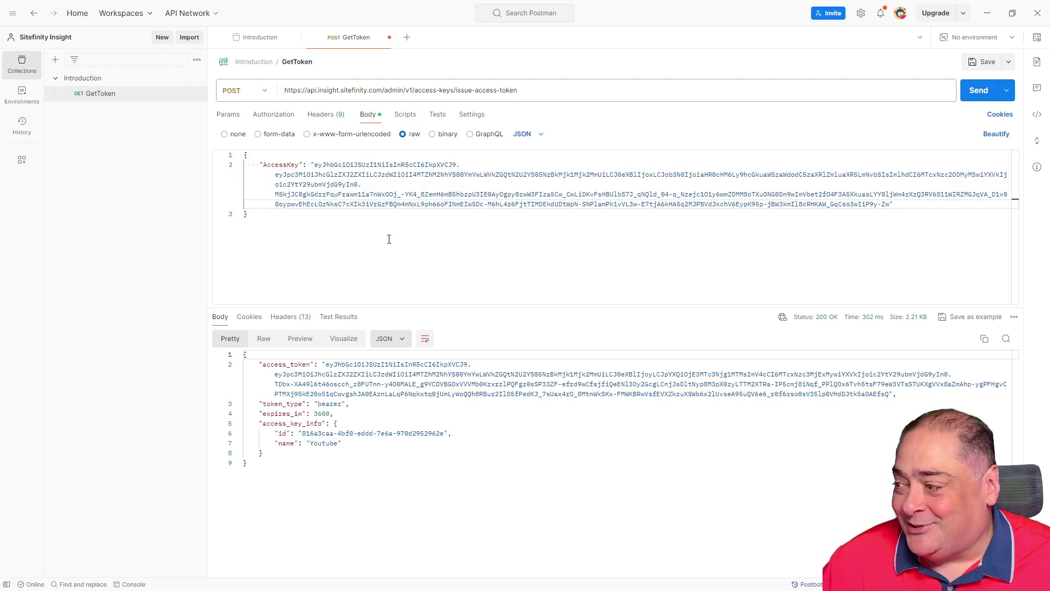
Step: Highlight the access key in the GetToken request body, and select the access_token value in the response
drag(314, 164, 908, 217)
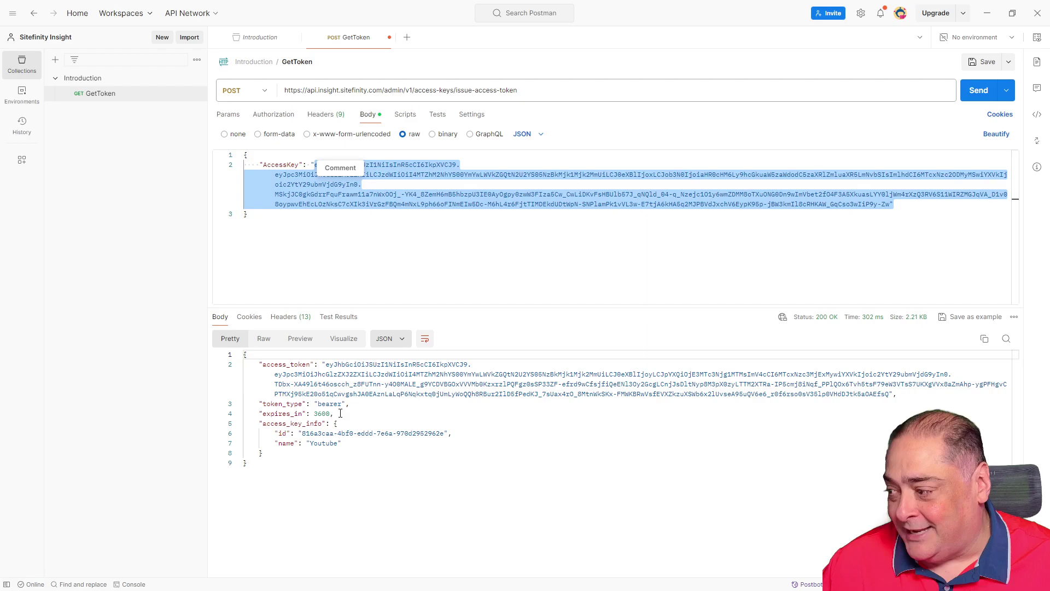
click(425, 258)
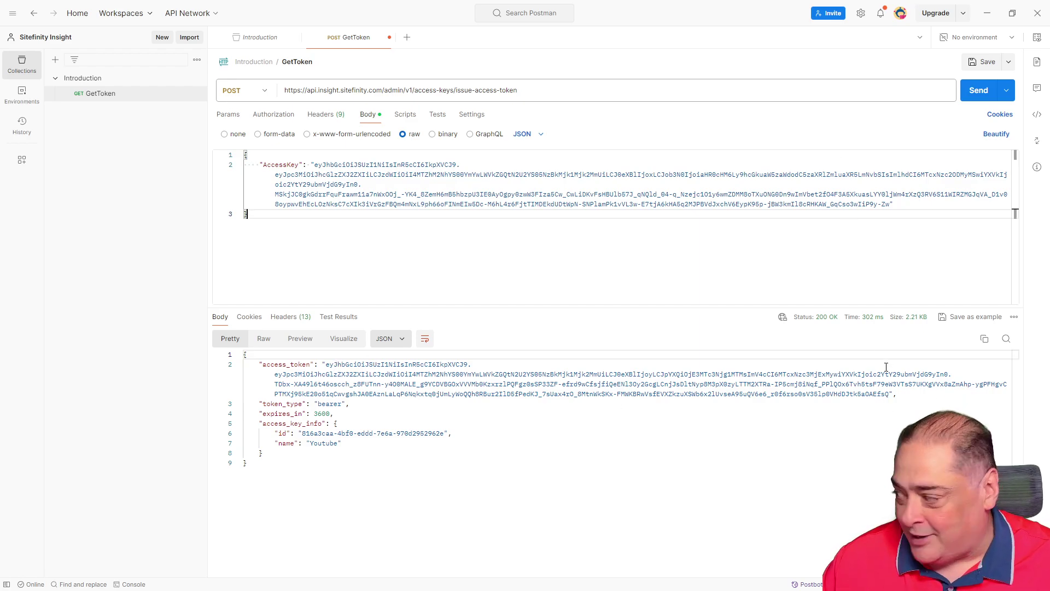
drag(326, 364, 875, 399)
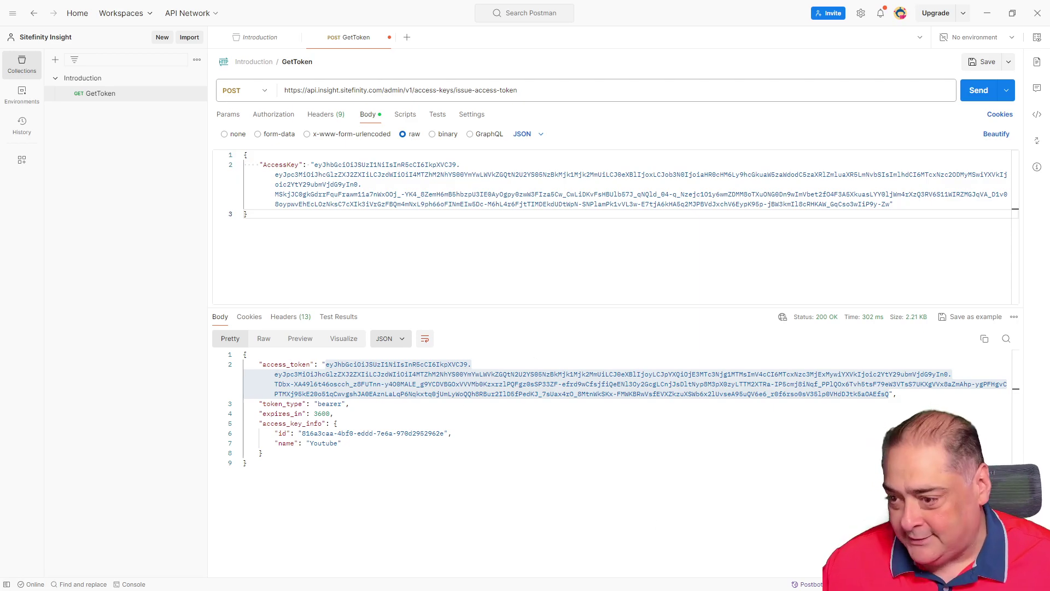
Step: Switch to the Insight API documentation in the browser and copy the sample POST request for accept-terms-and-conditions
key(alt+Tab)
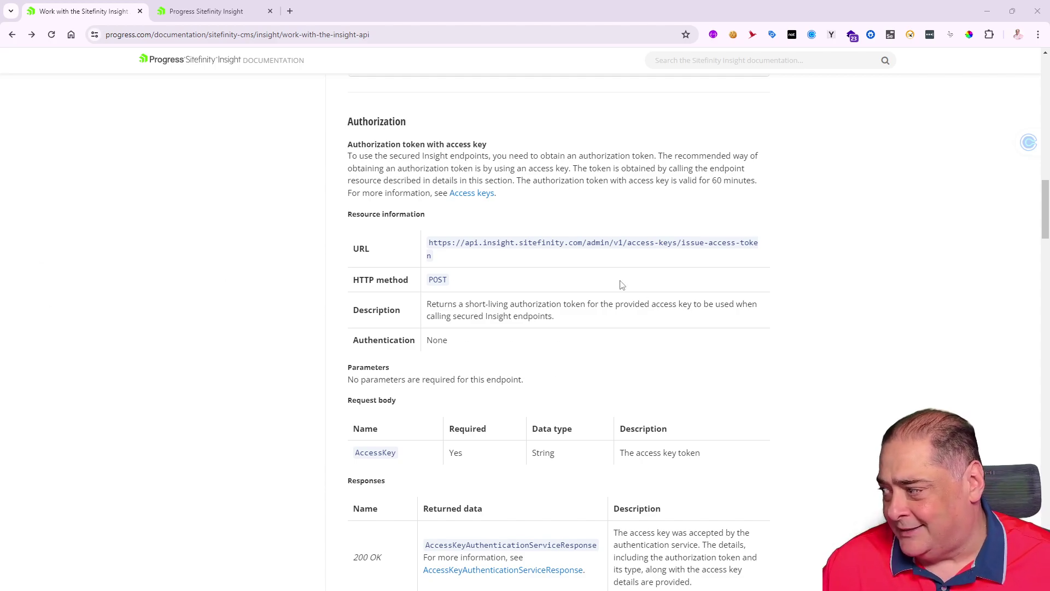
scroll(294, 271, up, 5)
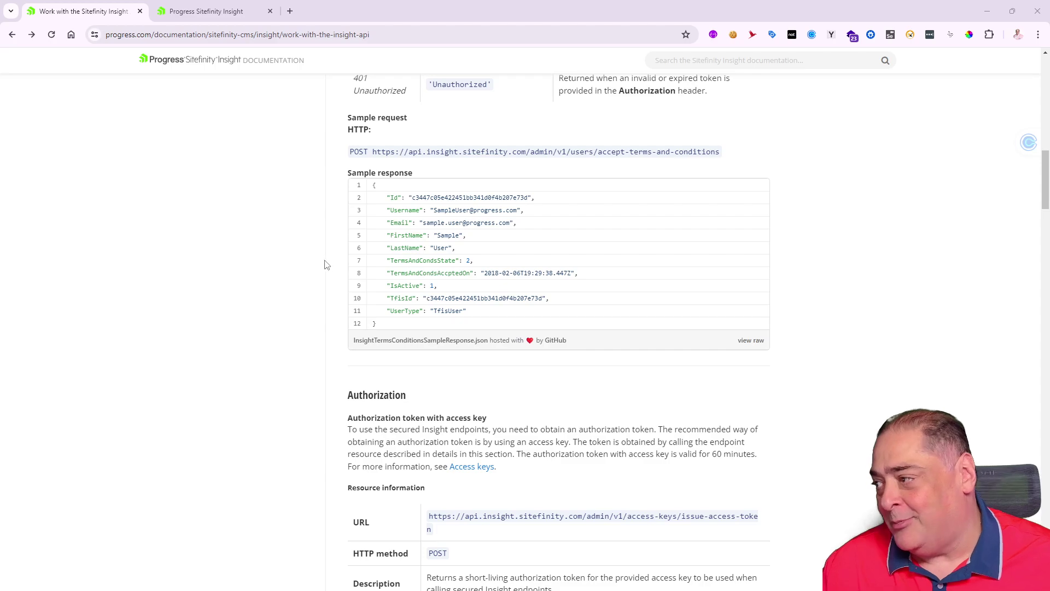
scroll(323, 261, up, 4)
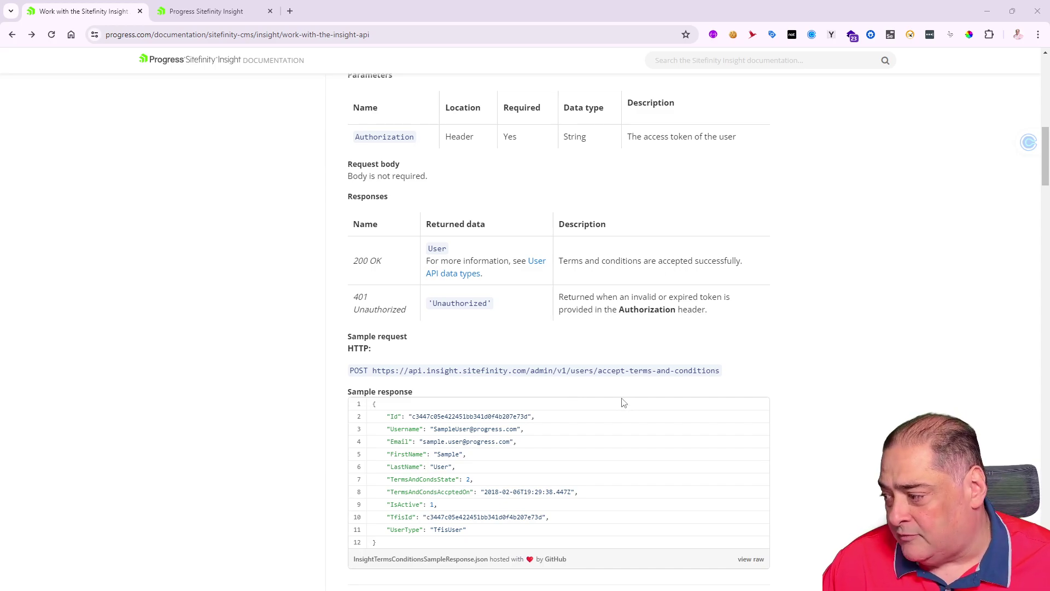
drag(729, 374, 351, 374)
key(ctrl+c)
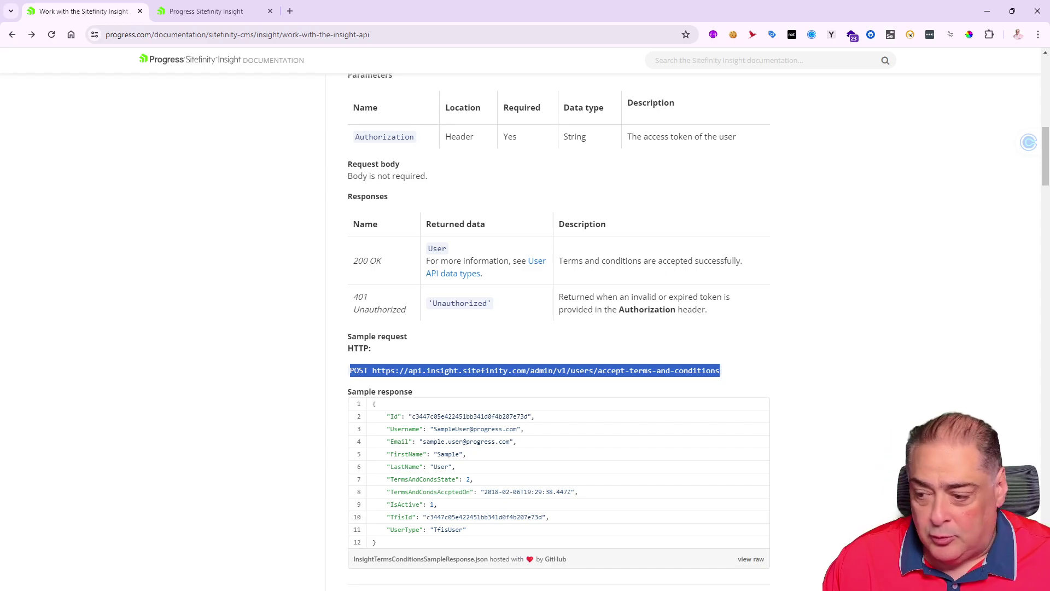
Step: Switch to Postman, add a request named TermsConditions to the Introduction collection, and paste the copied sample request as its URL
key(alt+Tab)
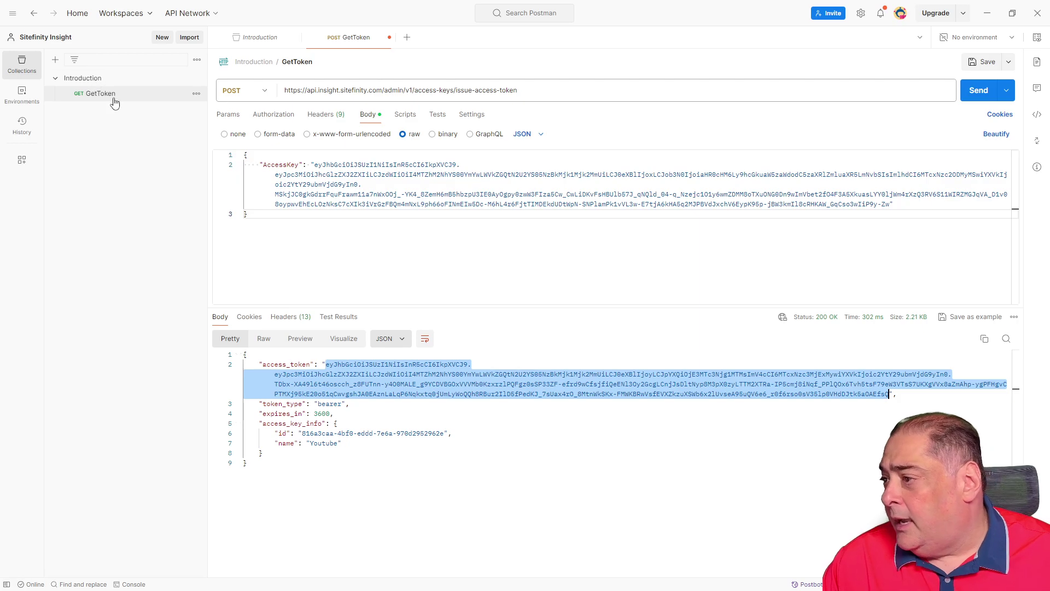
click(197, 78)
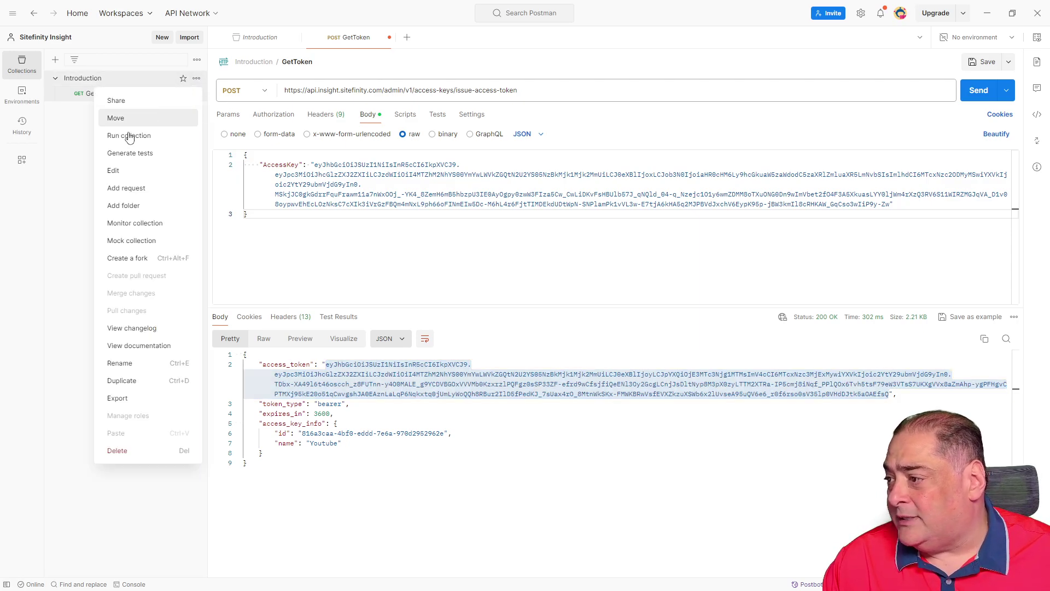
click(126, 188)
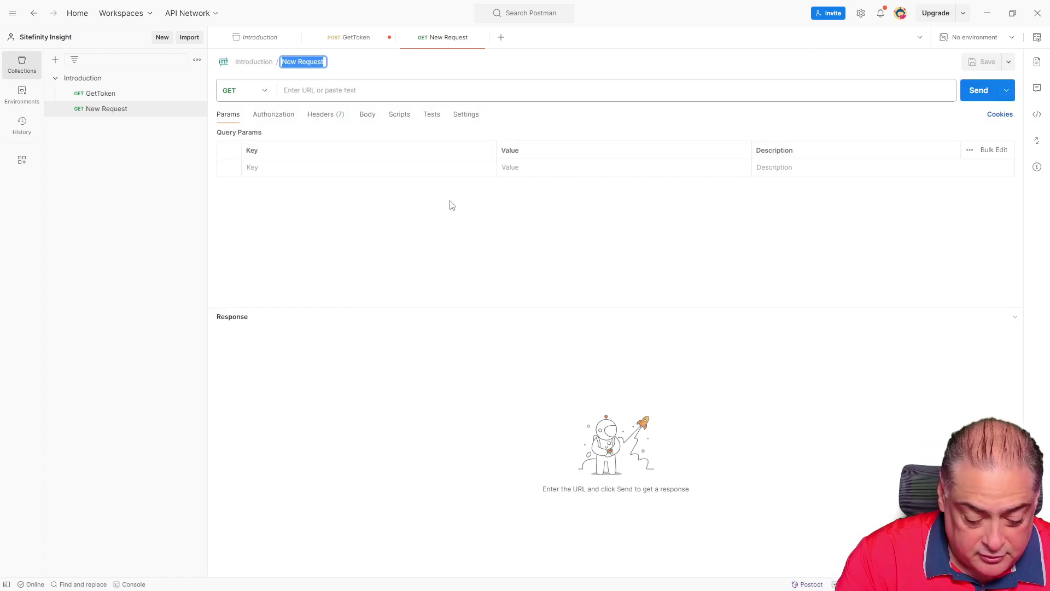
text(TermsCon)
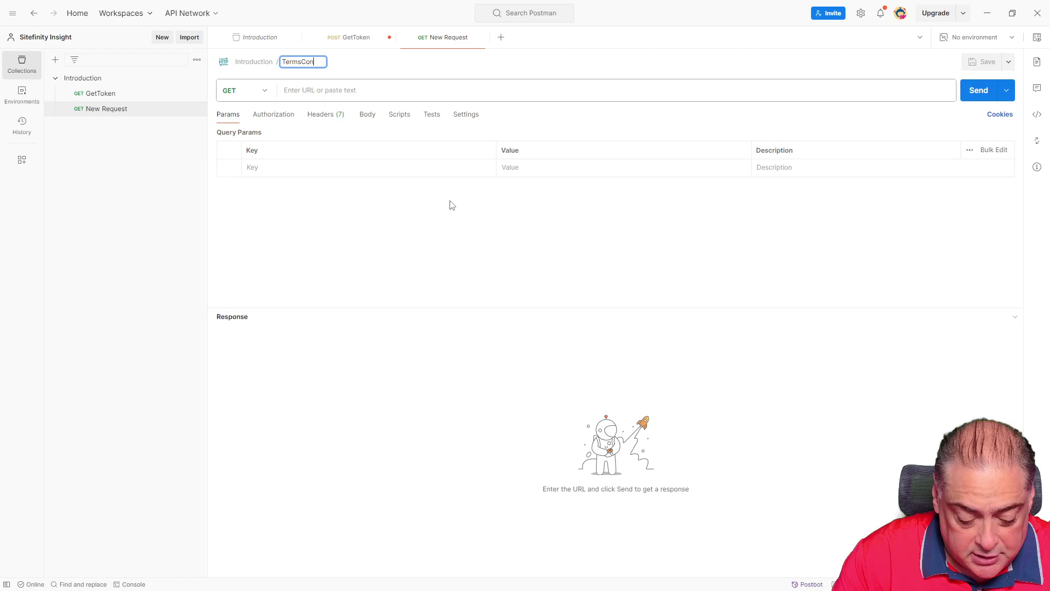
text(ditions)
key(Return)
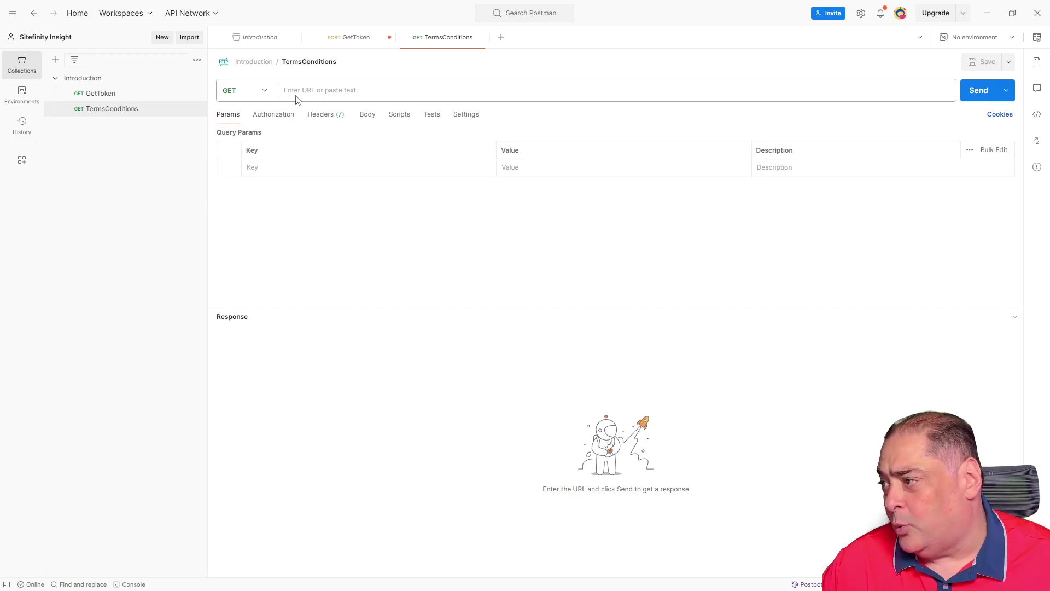
click(315, 91)
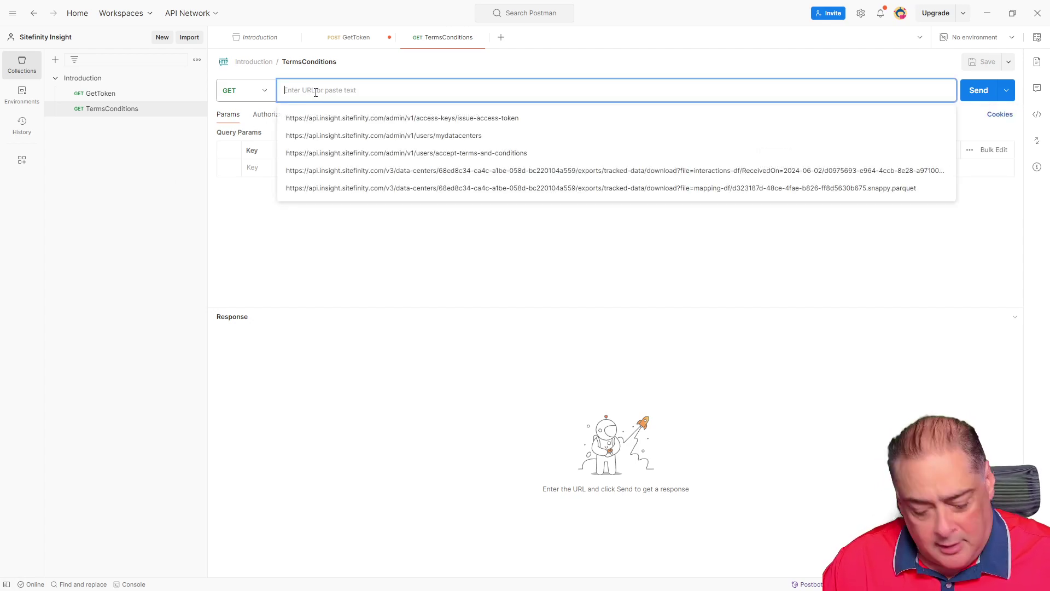
key(ctrl+v)
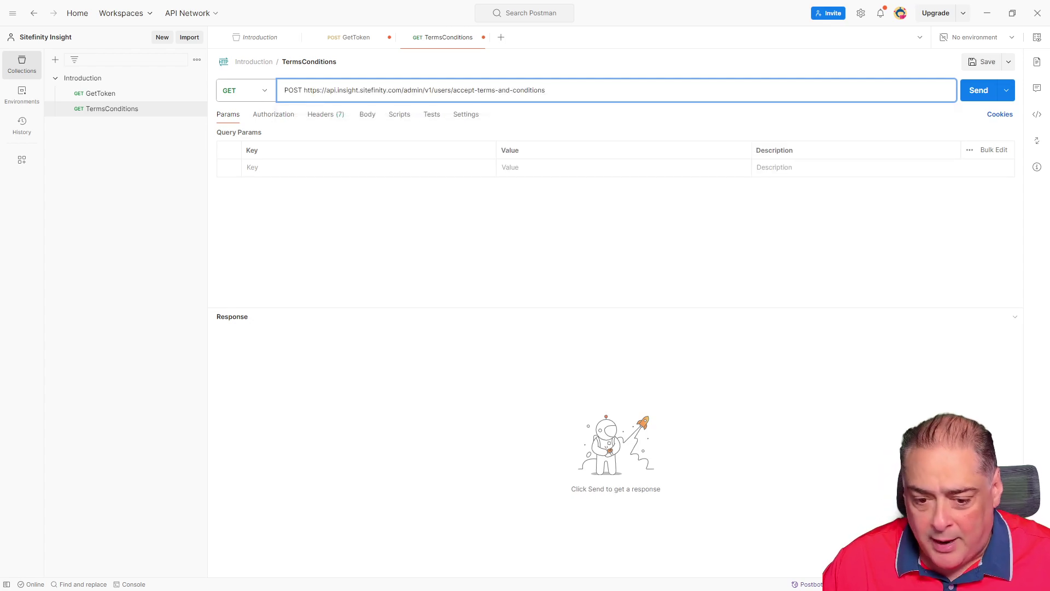
Step: Switch to the browser and check the terms-and-conditions endpoint's documented method and parameters, and the Sitefinity Insight access keys page
key(alt+Tab)
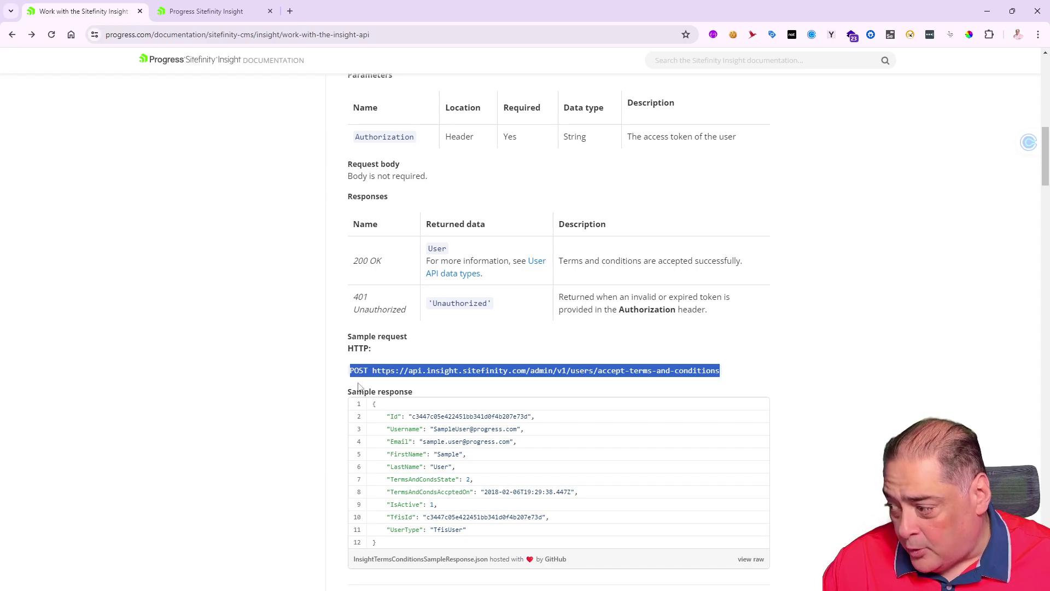
scroll(399, 219, up, 2)
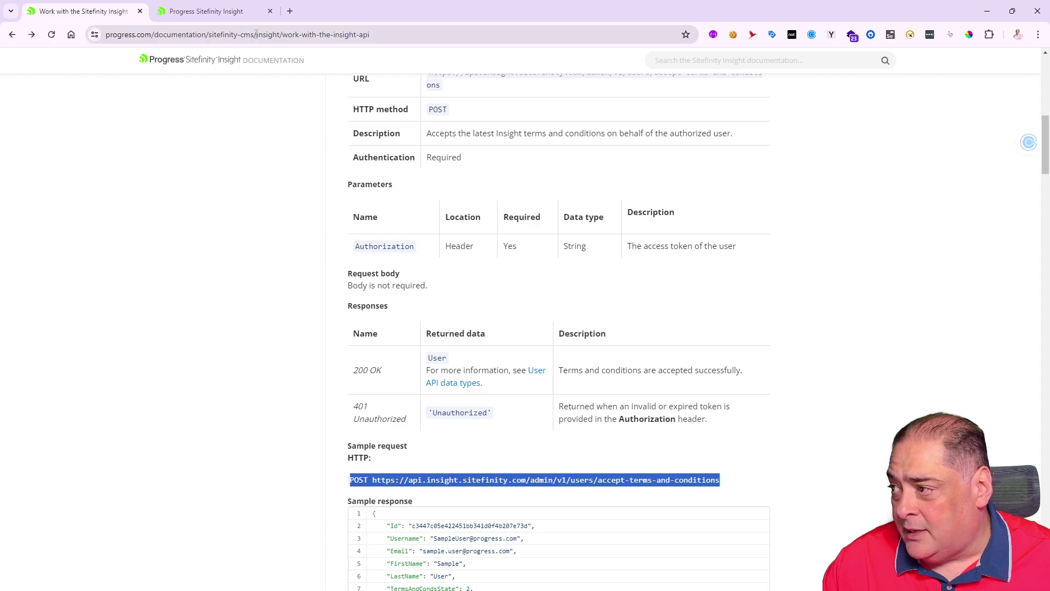
click(240, 12)
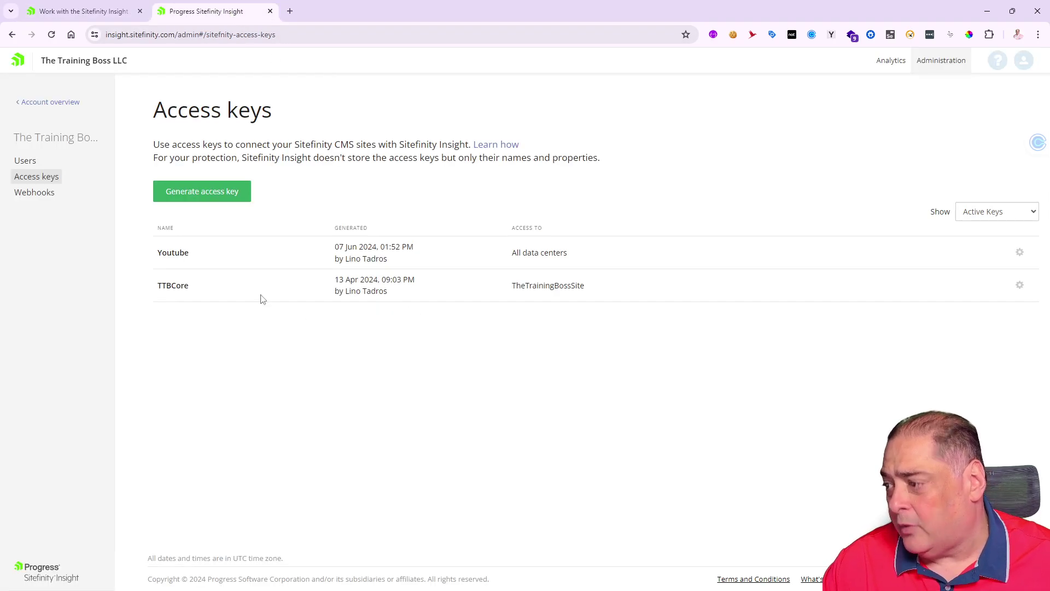
click(84, 12)
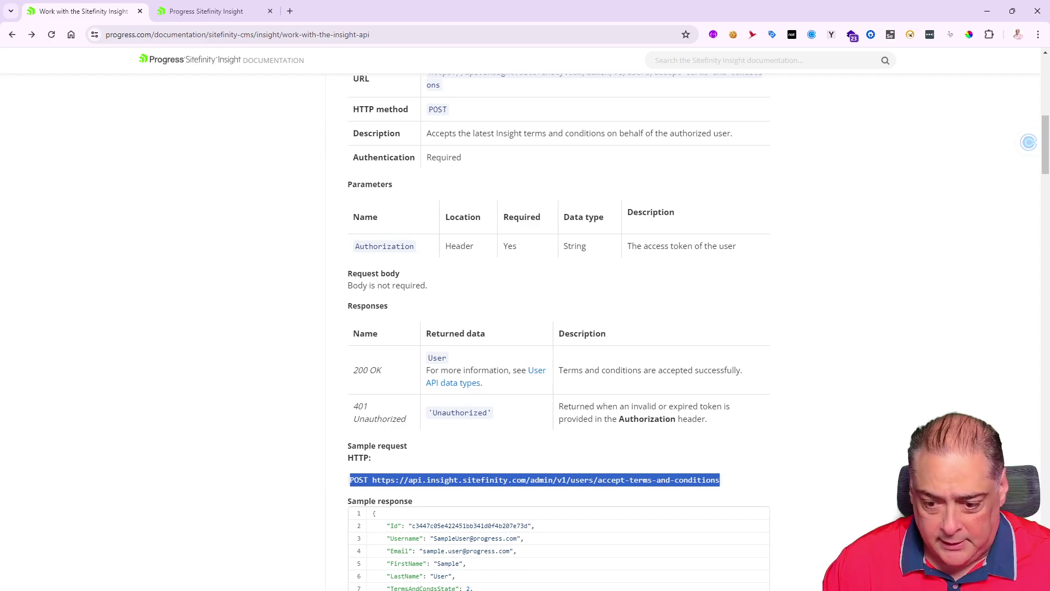
Step: Switch back to Postman and set the TermsConditions request method to POST
key(alt+Tab)
key(ctrl+v)
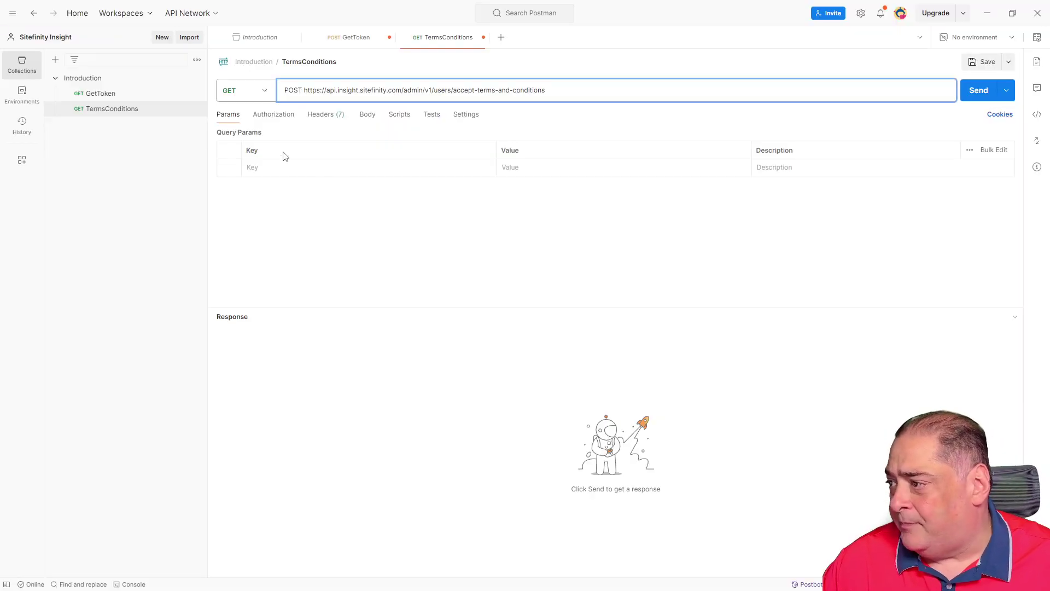
click(261, 92)
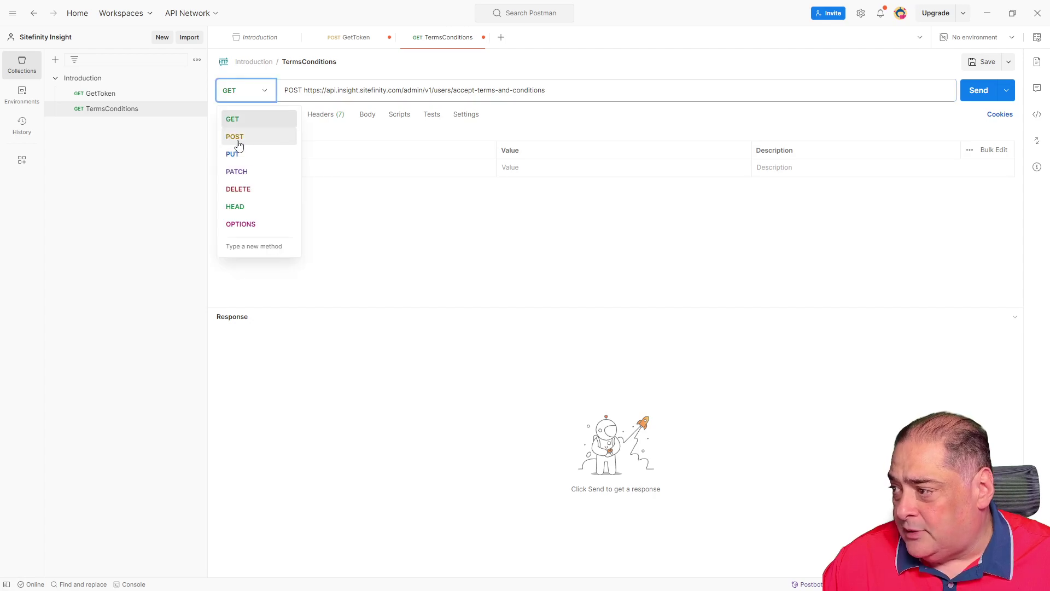
click(239, 138)
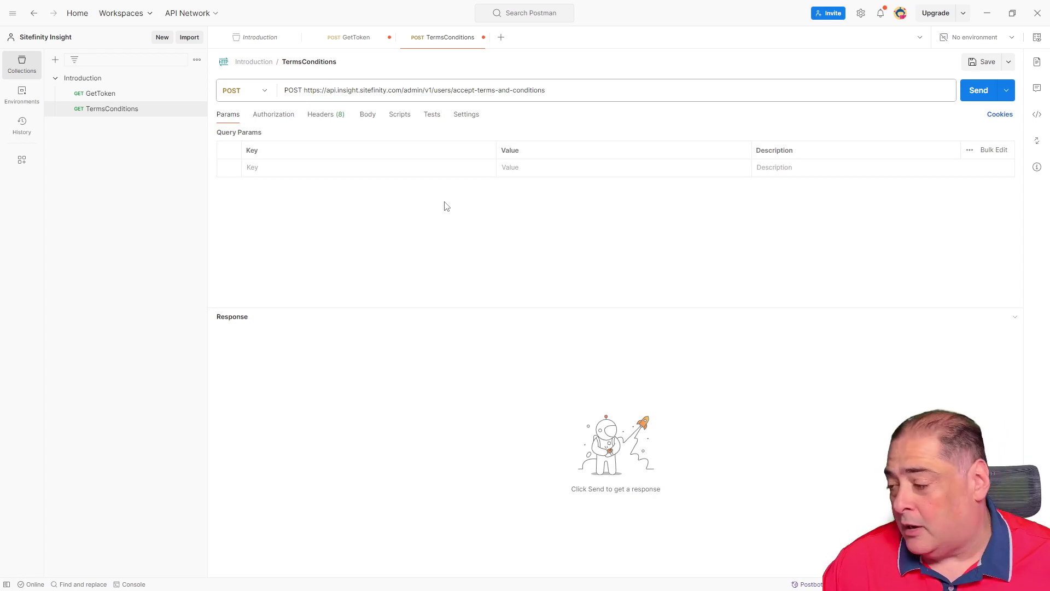
Step: Set the TermsConditions request's authorization type to Bearer Token and replace the stored token with the newly issued access token
click(279, 118)
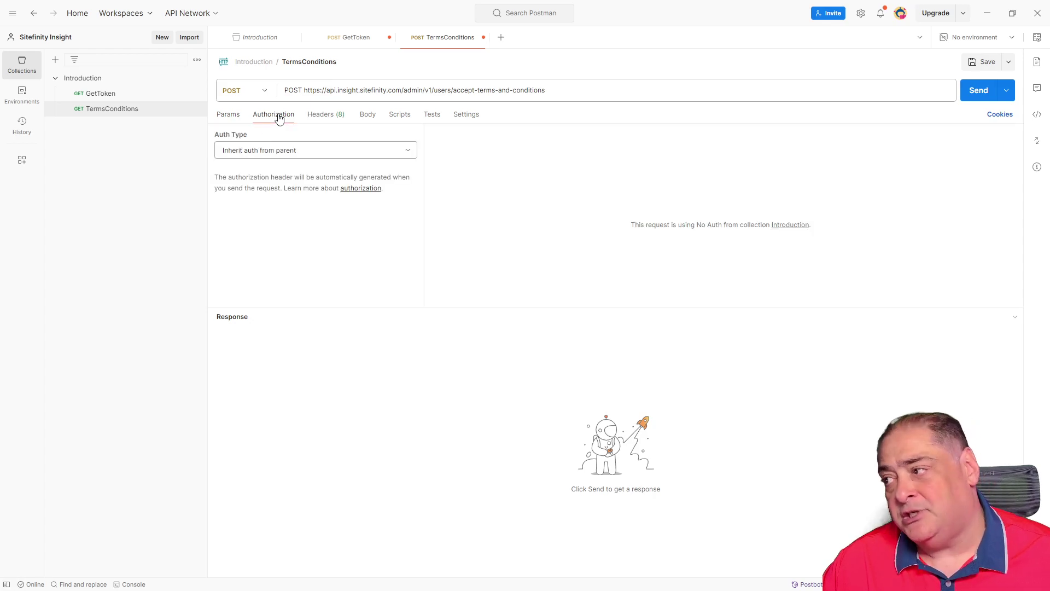
click(409, 152)
click(258, 220)
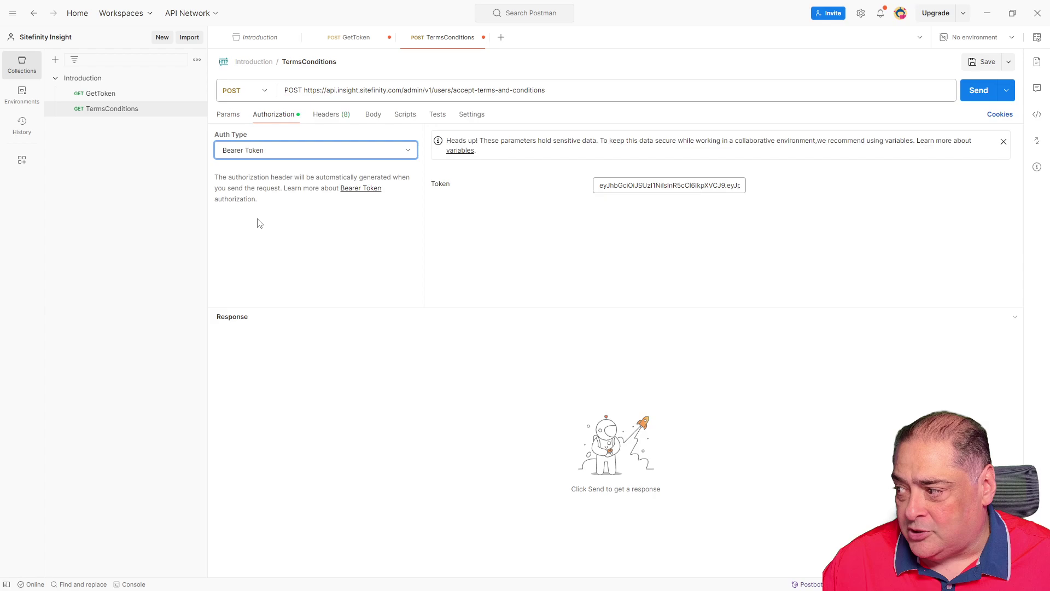
click(642, 188)
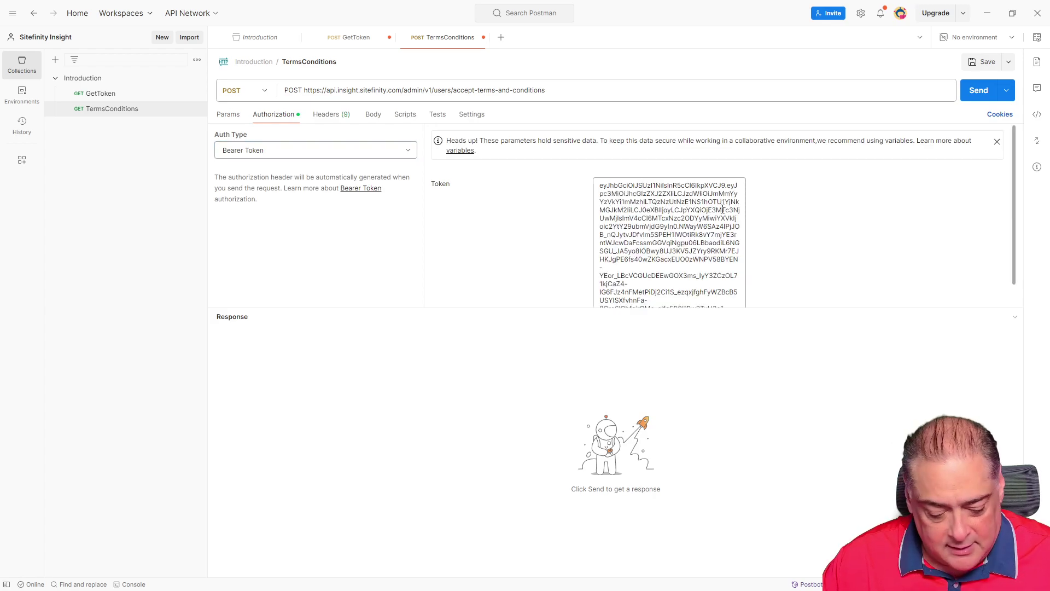
key(ctrl+a)
key(BackSpace)
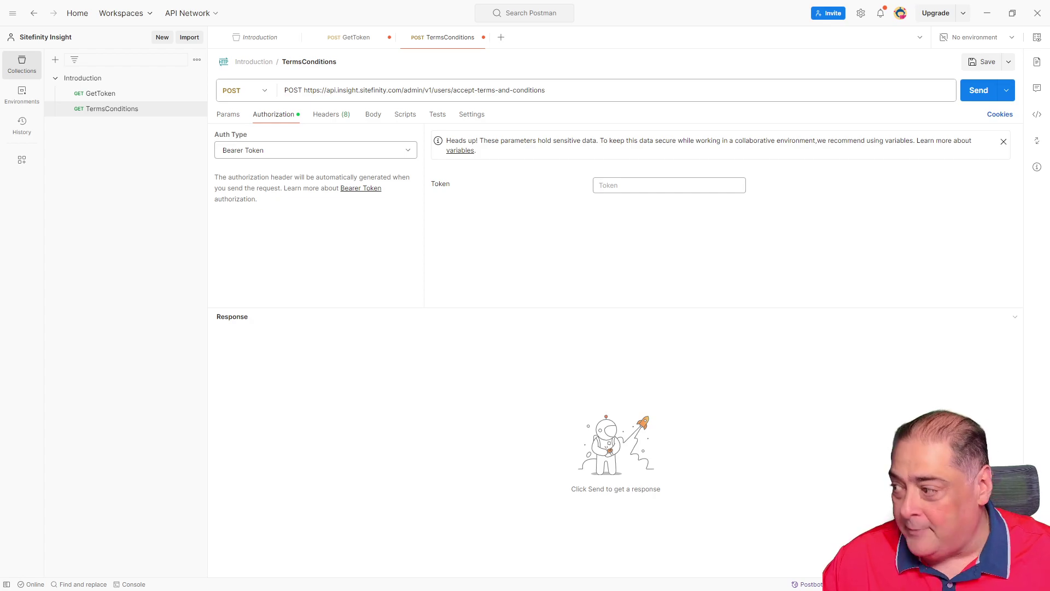
click(602, 188)
key(ctrl+v)
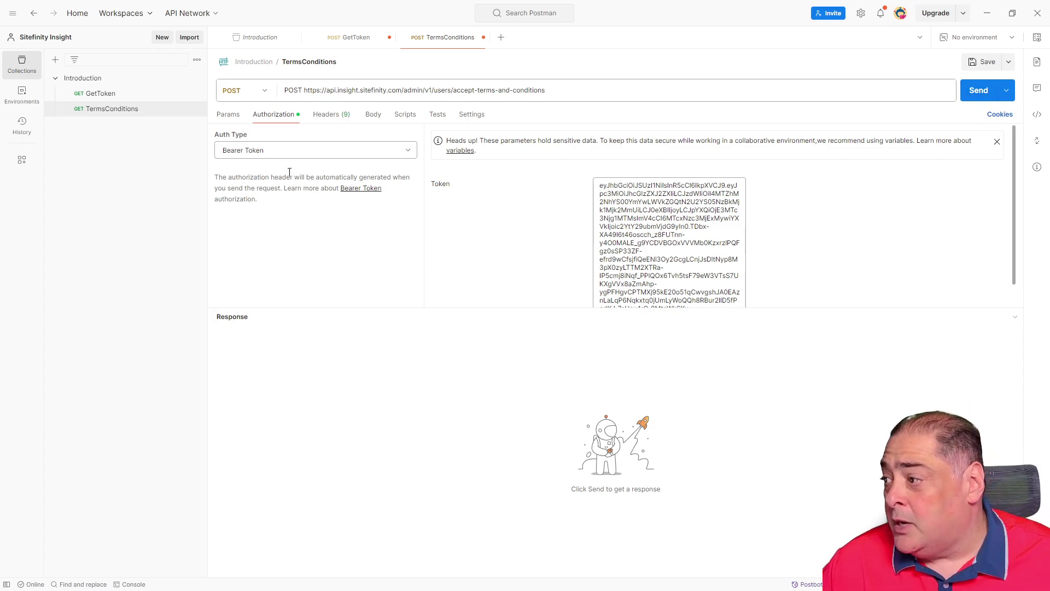
Step: Try adding an Authorization header with the value Bearer followed by the access token, and remove that header again
click(329, 121)
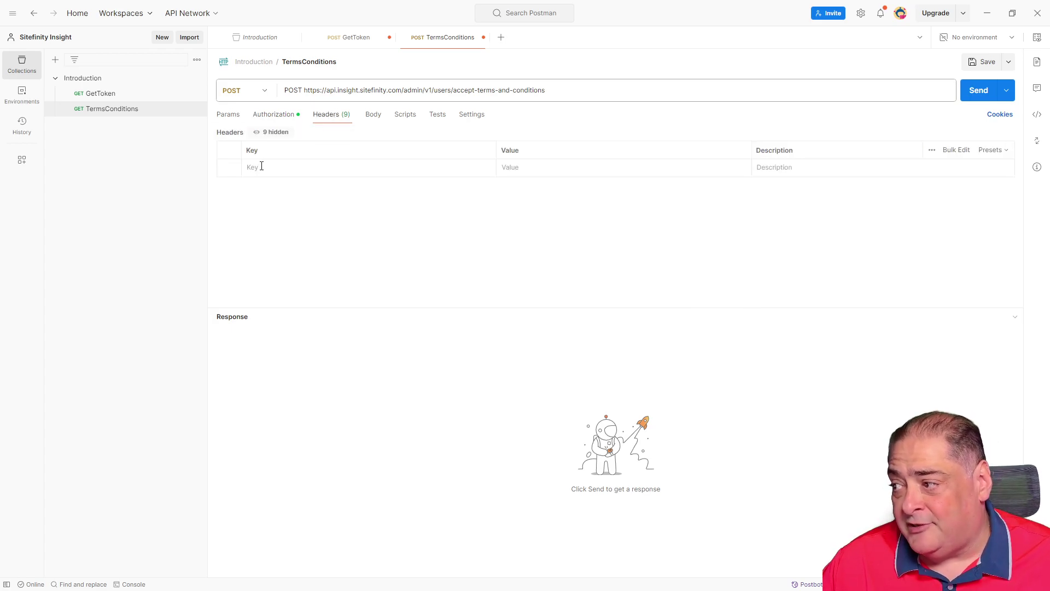
click(252, 168)
text(auth)
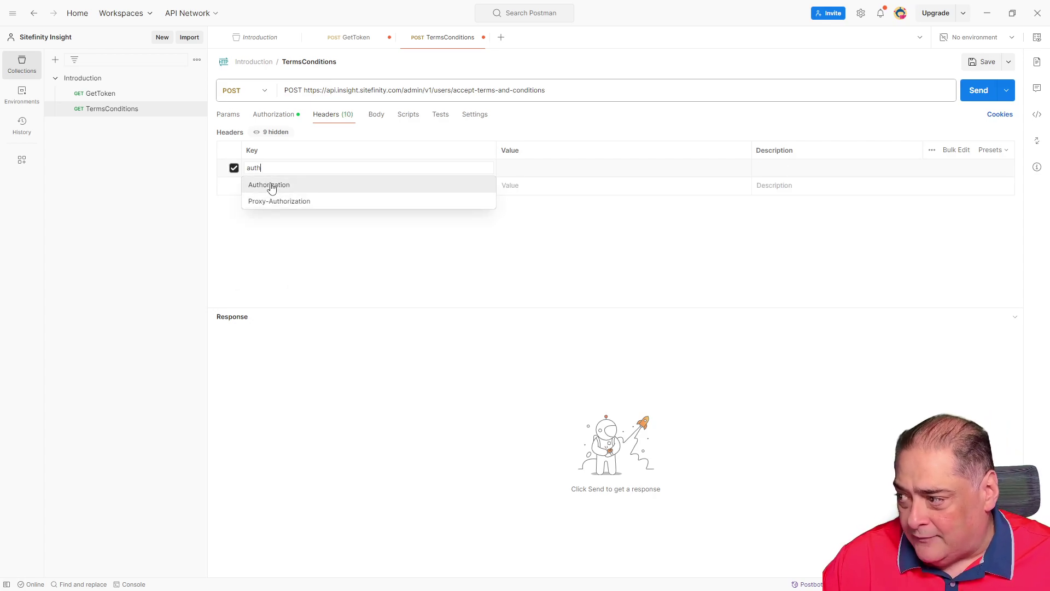
click(272, 186)
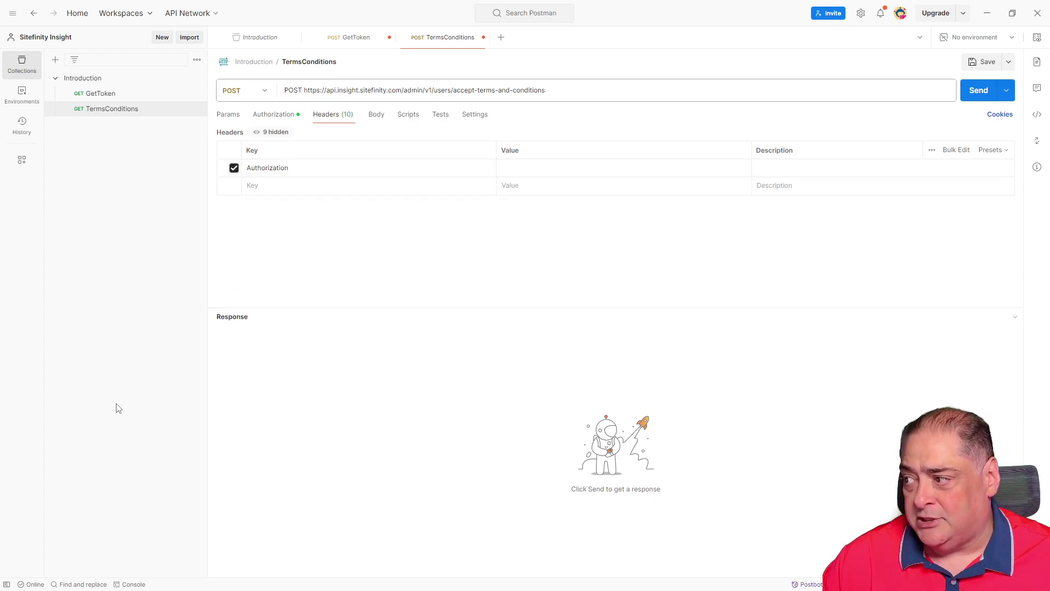
click(516, 169)
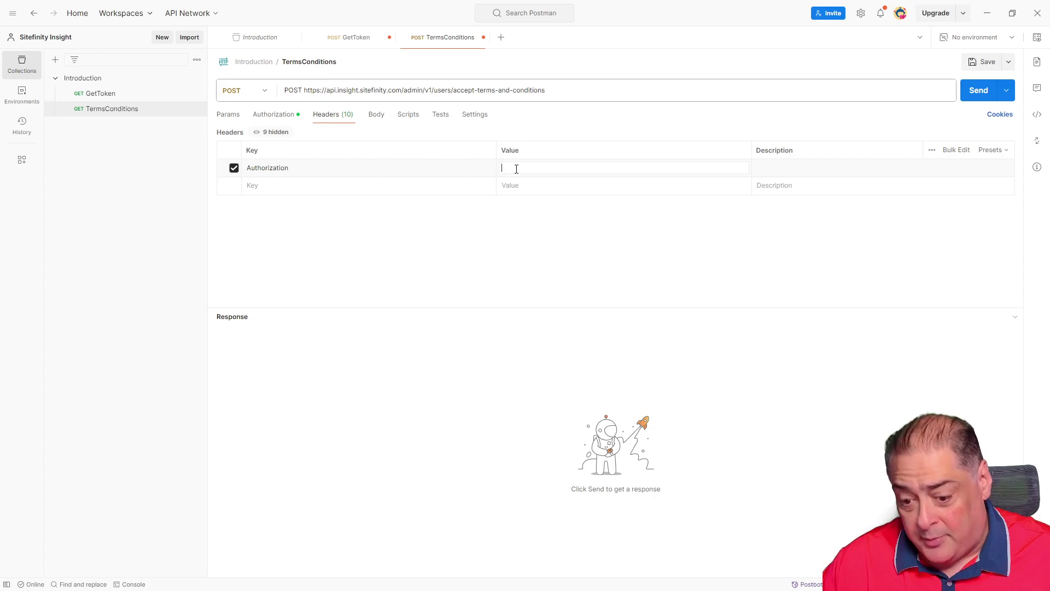
text(Bearer)
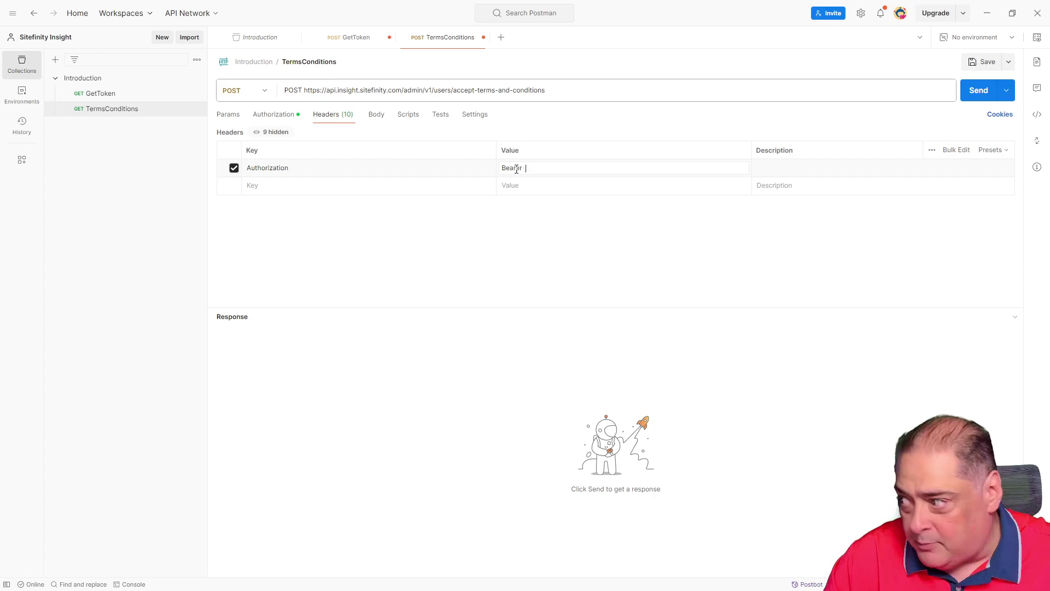
key(ctrl+v)
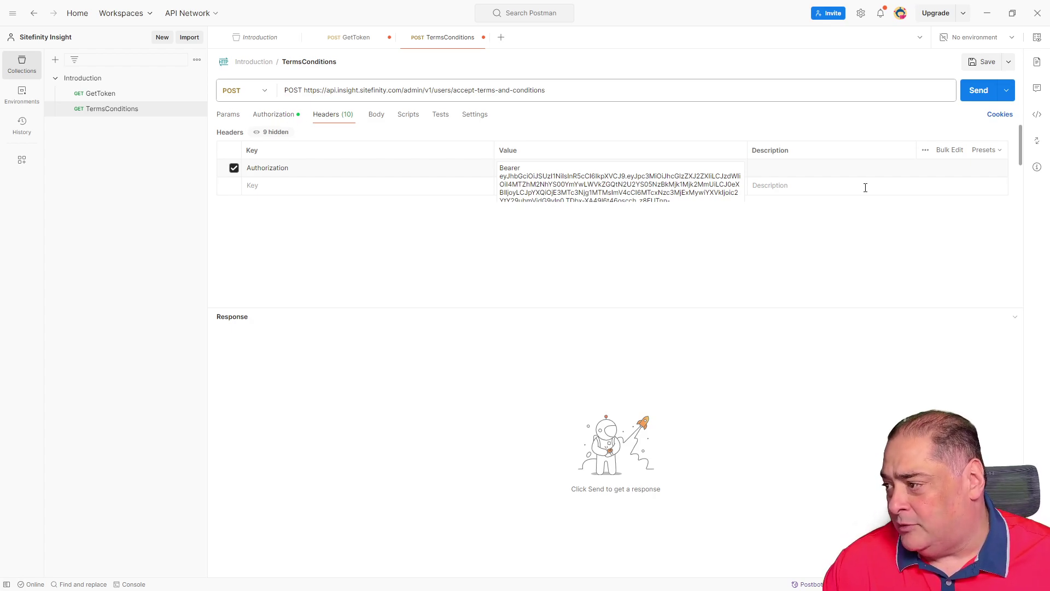
click(949, 216)
click(1007, 169)
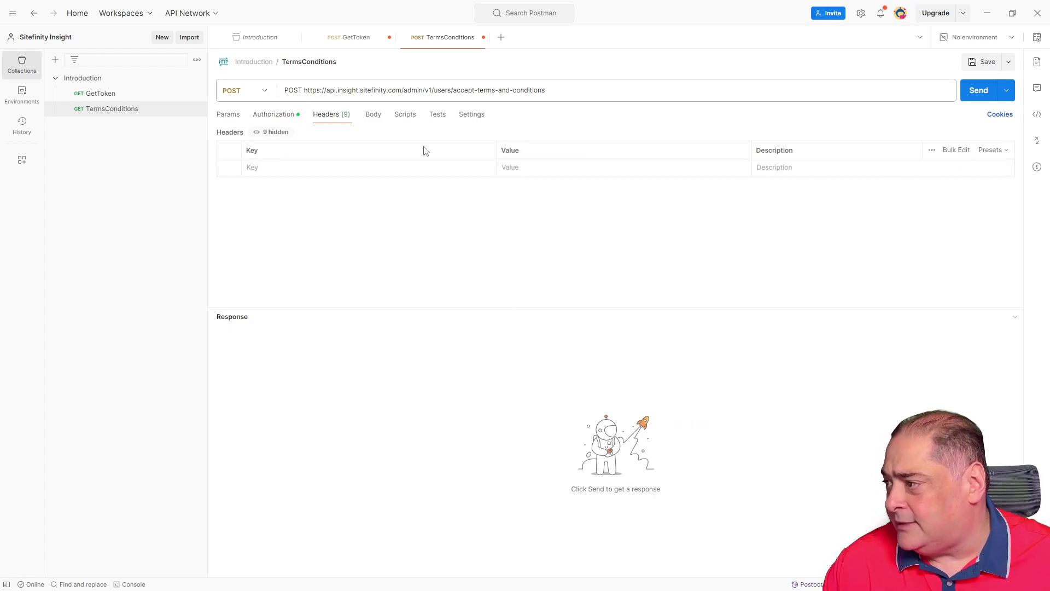
Step: Review the bearer token authorization of the TermsConditions request and send the request
click(274, 116)
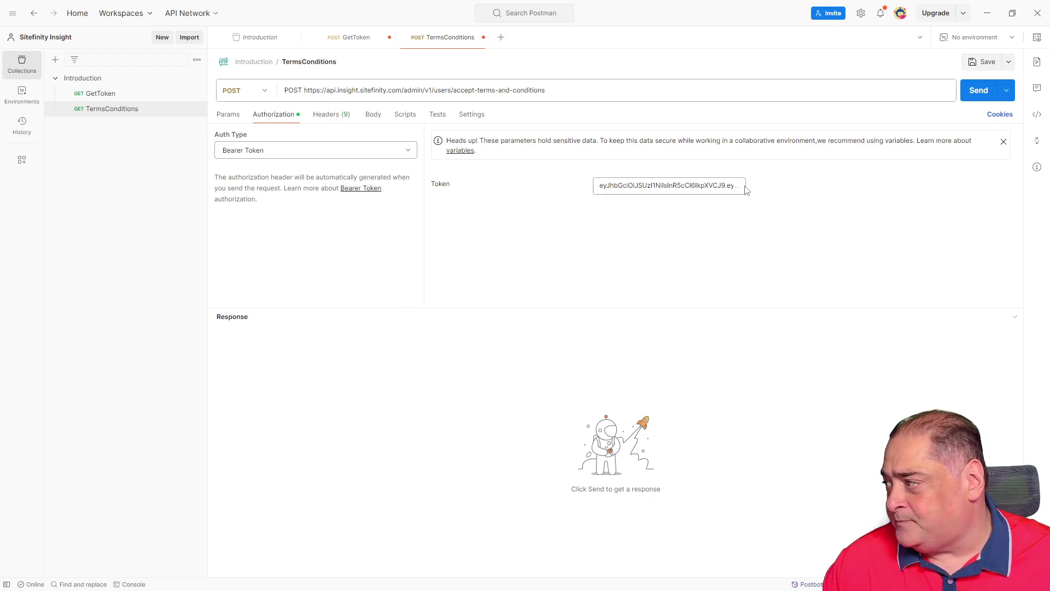
click(978, 92)
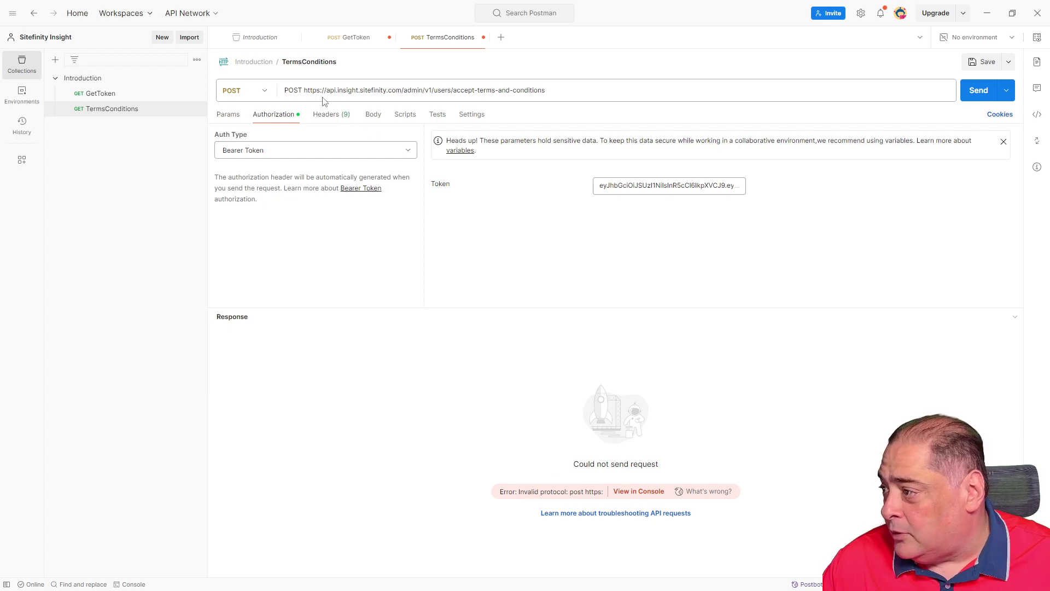
drag(302, 88, 253, 88)
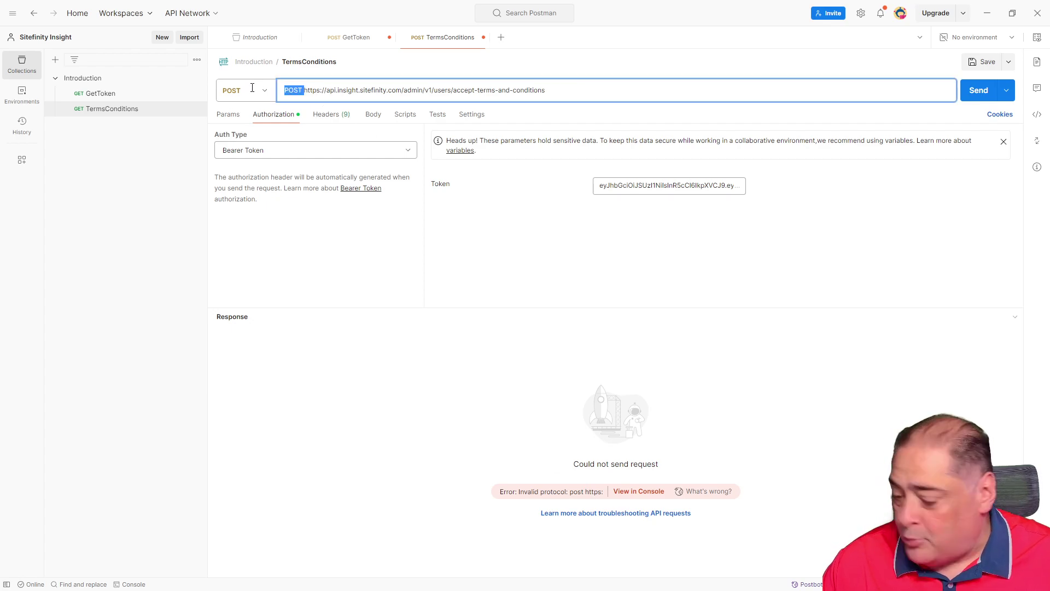
key(BackSpace)
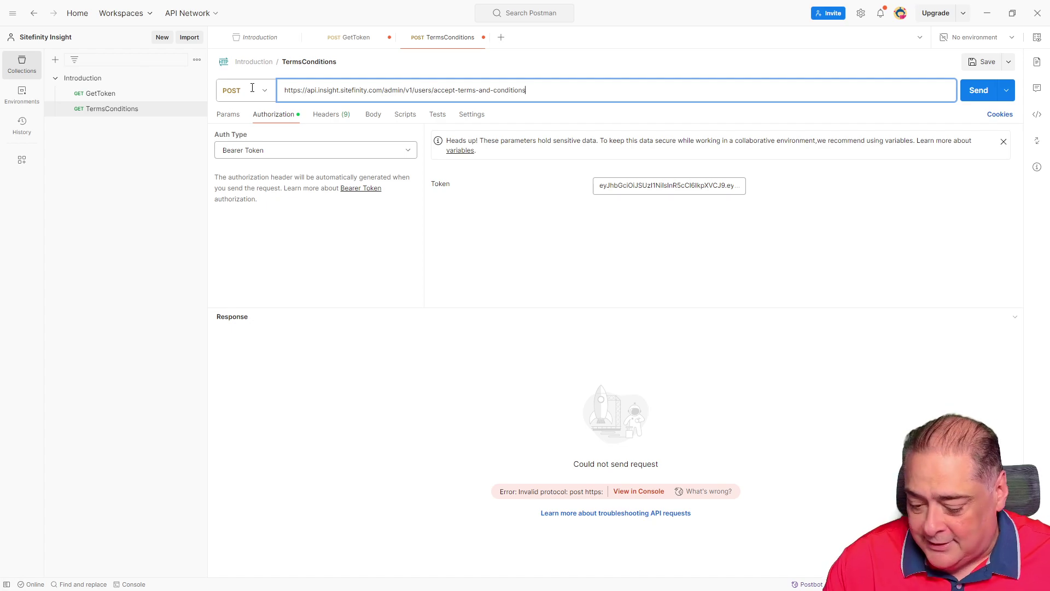
key(Delete)
key(Delete)
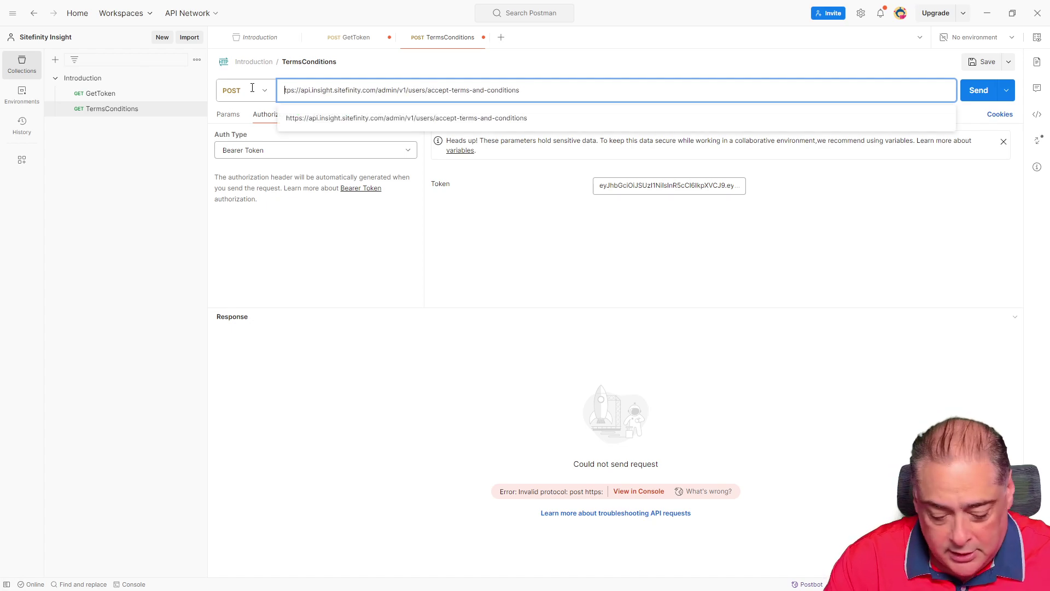
text(ht)
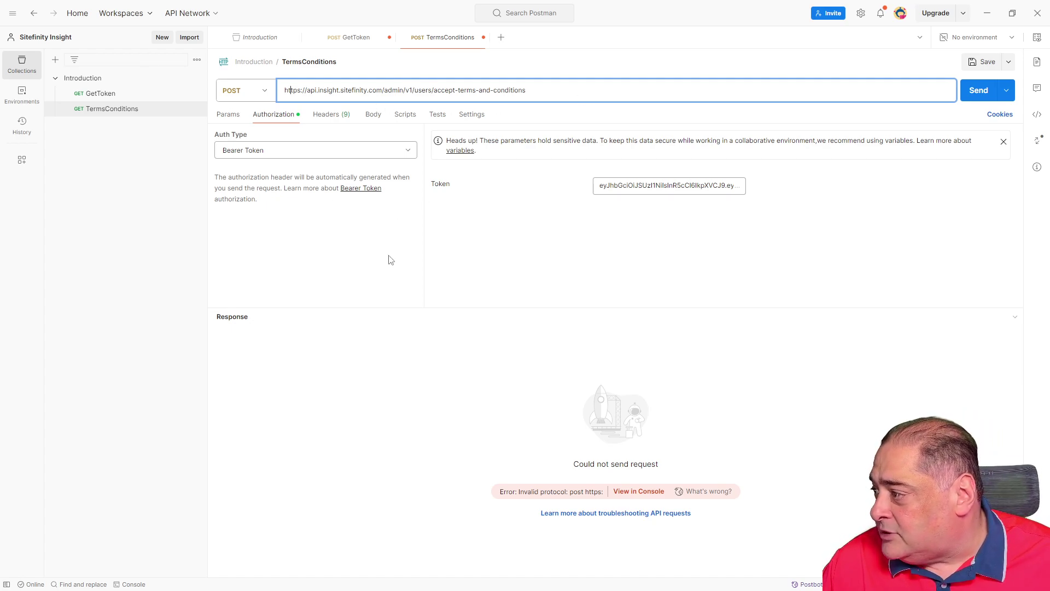
click(629, 187)
click(982, 94)
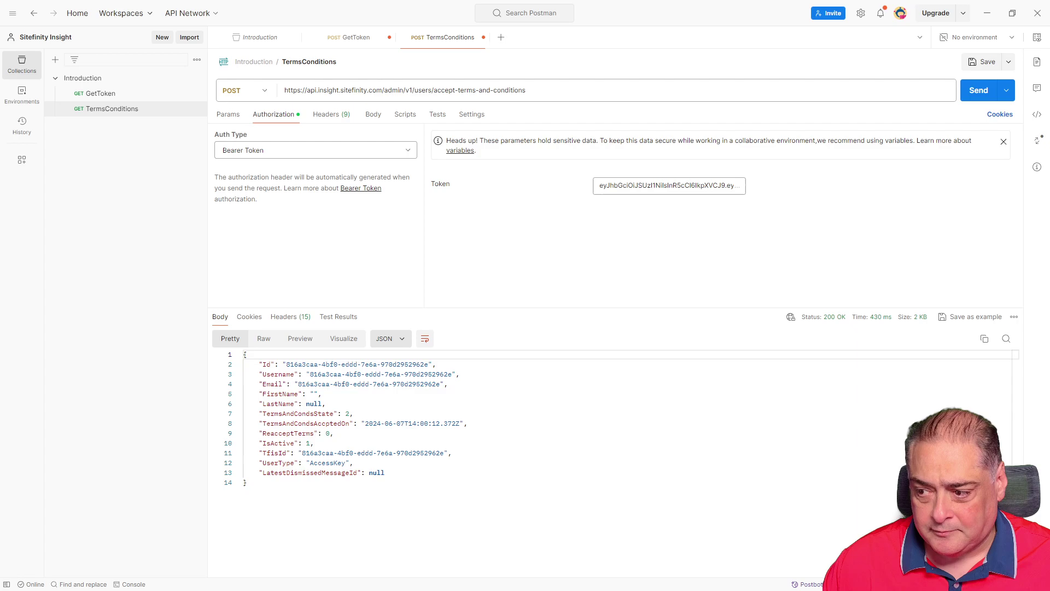
Step: Switch to the Insight API documentation in the browser and copy the mydatacenters resource URL from the section on obtaining the data center API key
key(alt+Tab)
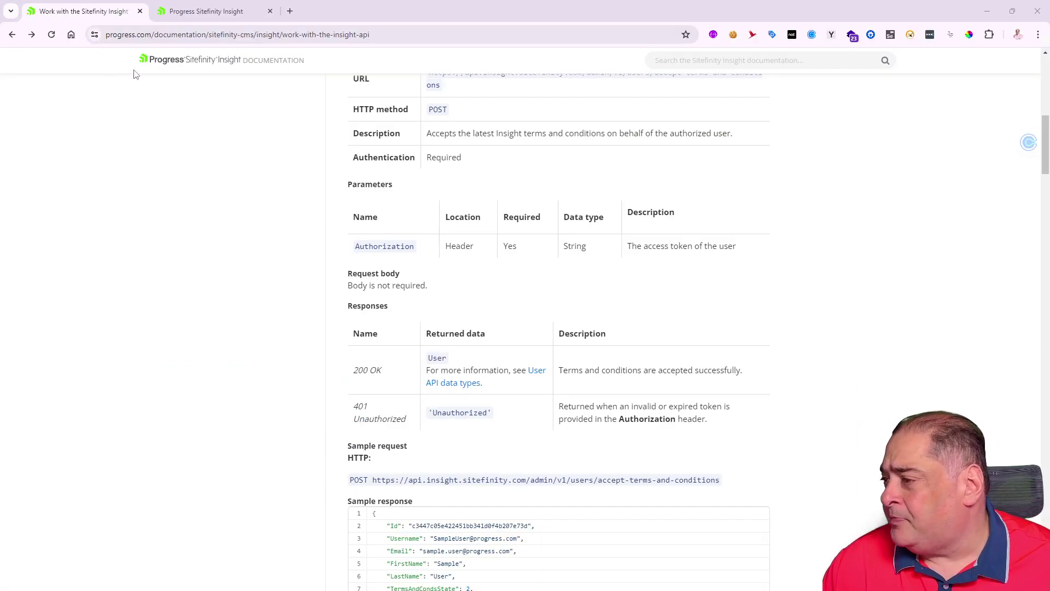
scroll(252, 309, down, 10)
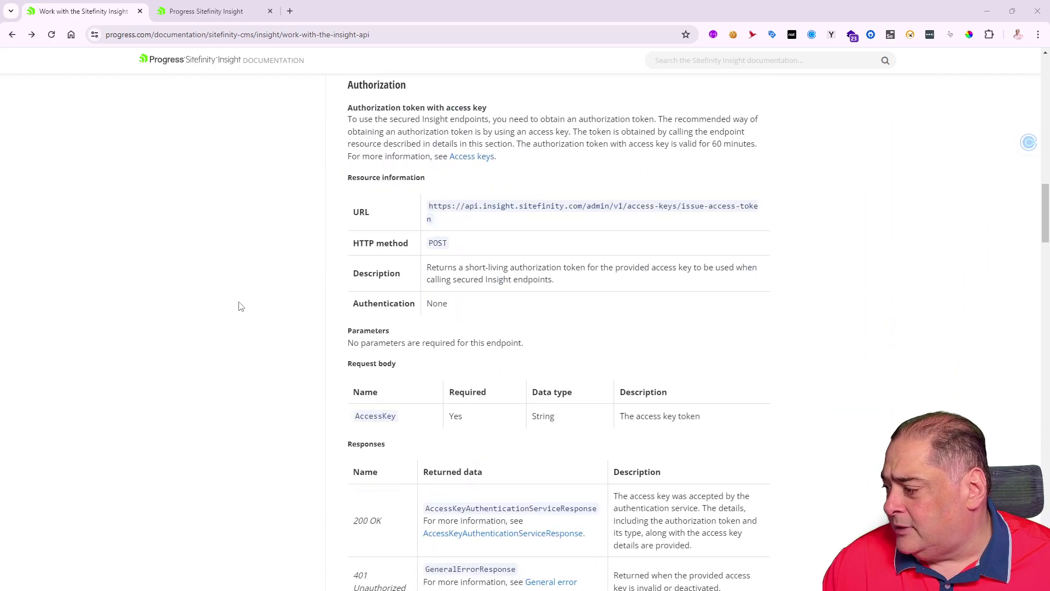
scroll(239, 306, down, 15)
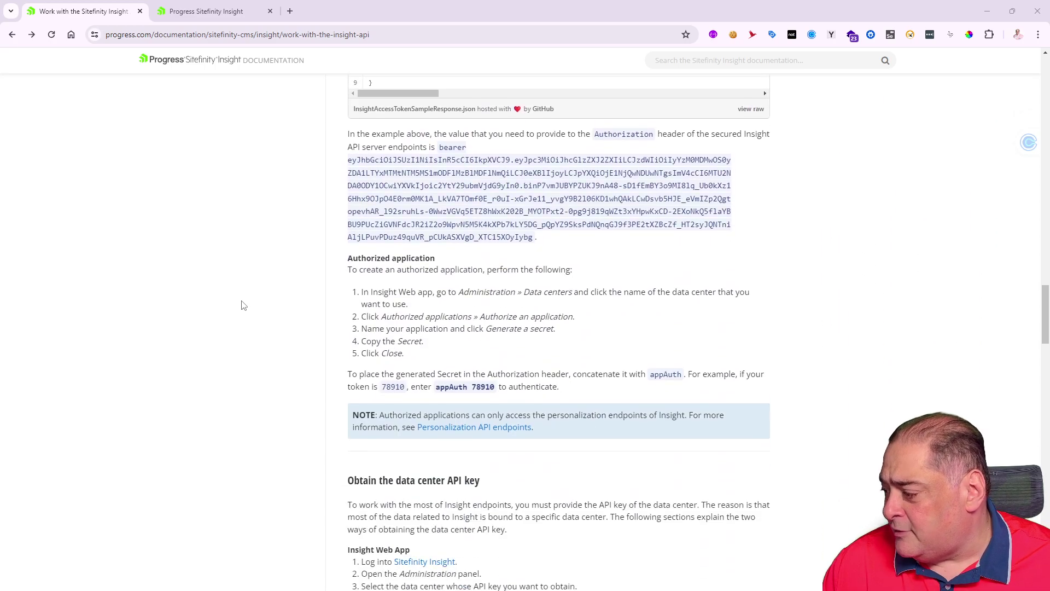
scroll(244, 306, down, 4)
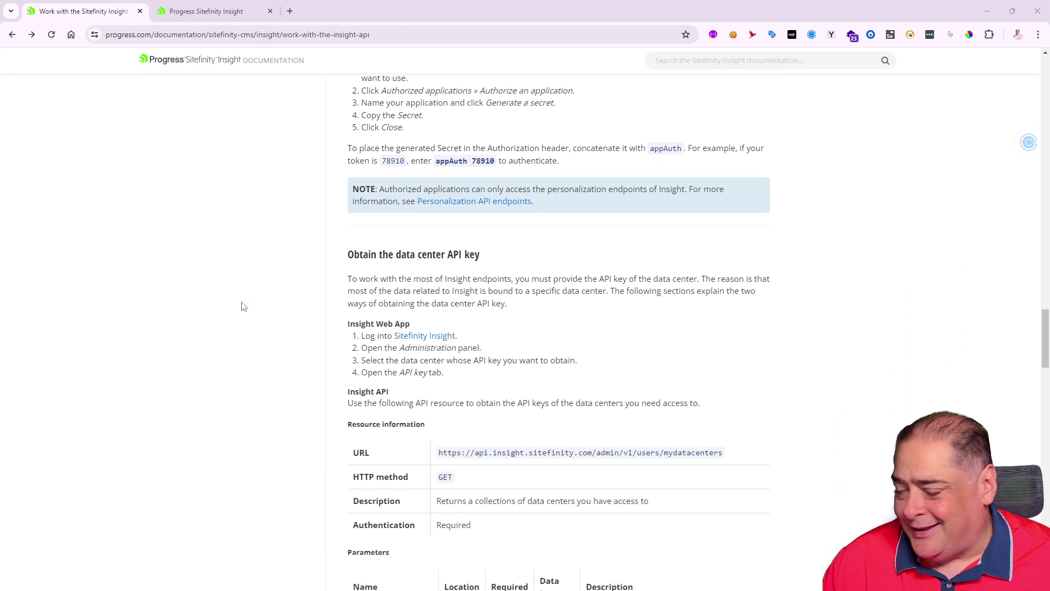
scroll(244, 307, down, 2)
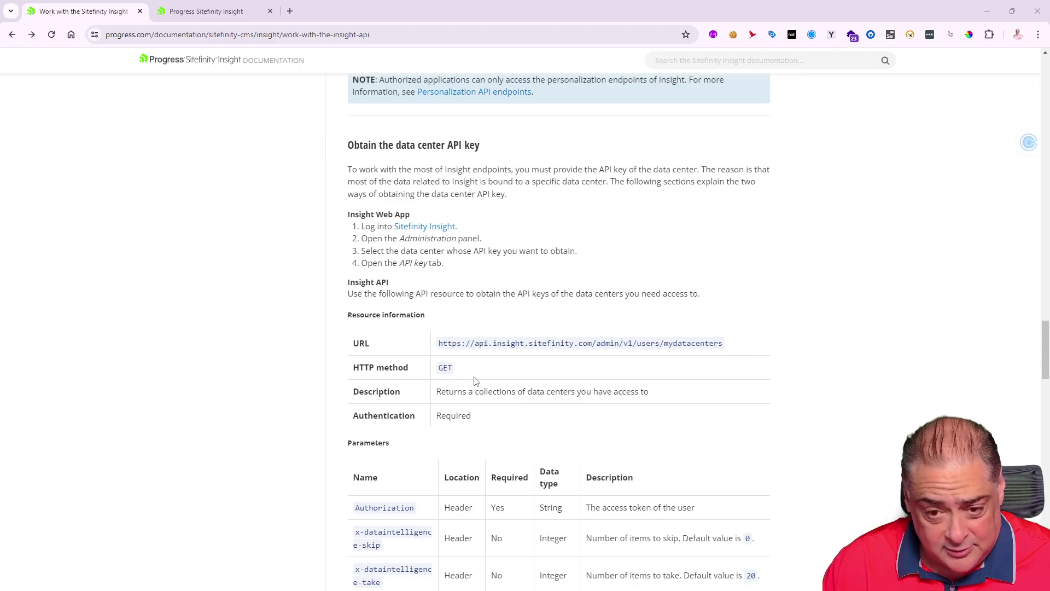
drag(733, 344, 440, 345)
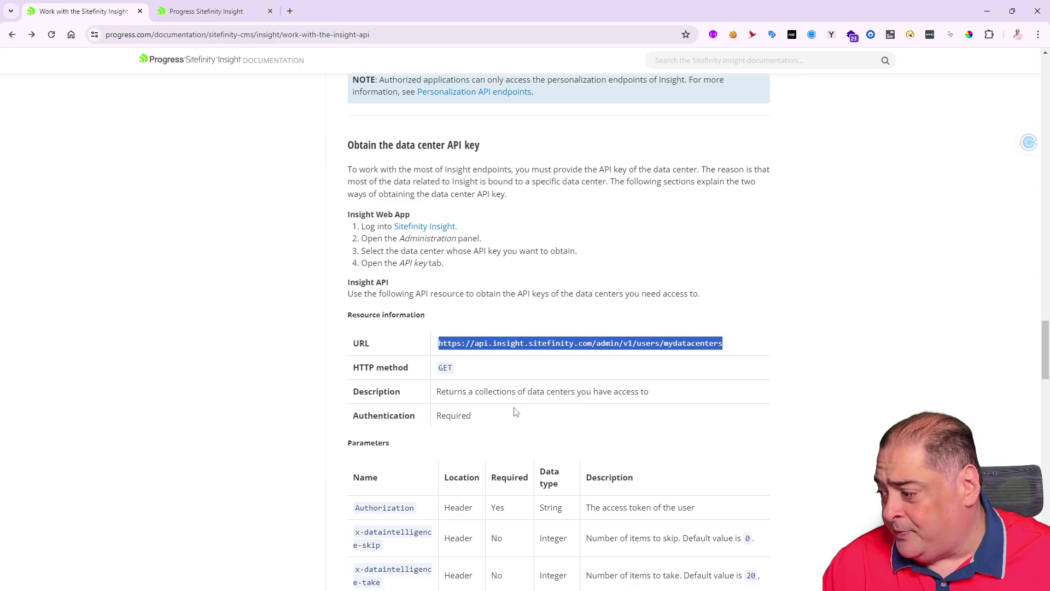
scroll(511, 413, down, 2)
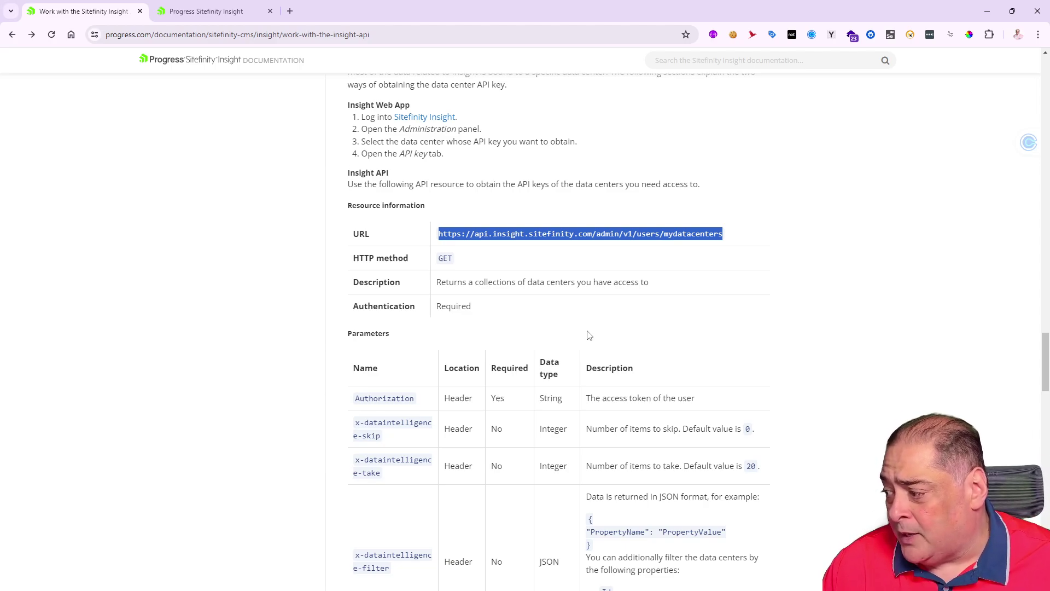
scroll(588, 335, down, 2)
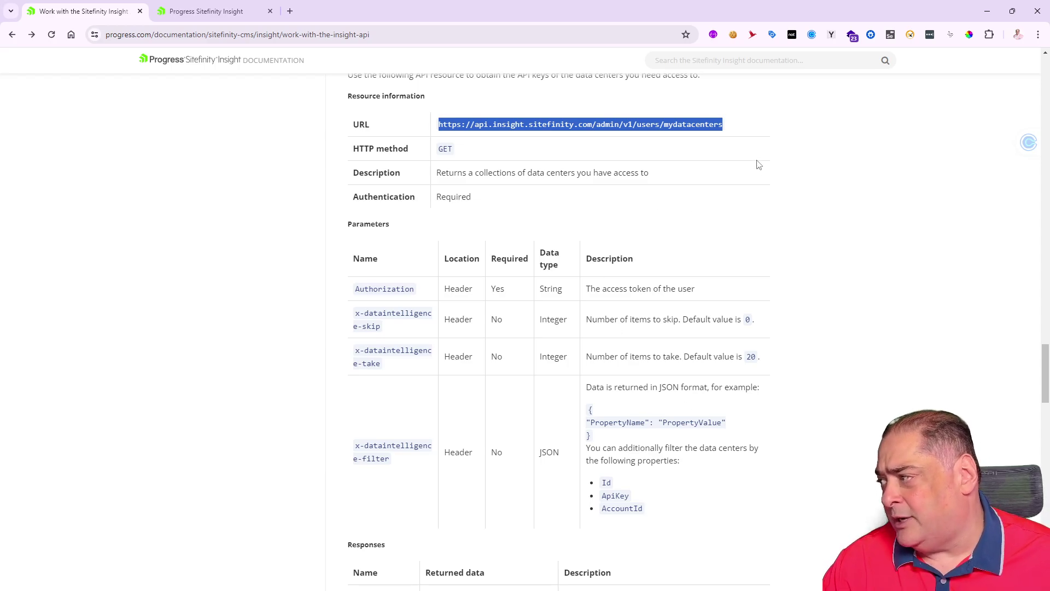
right_click(688, 125)
click(719, 141)
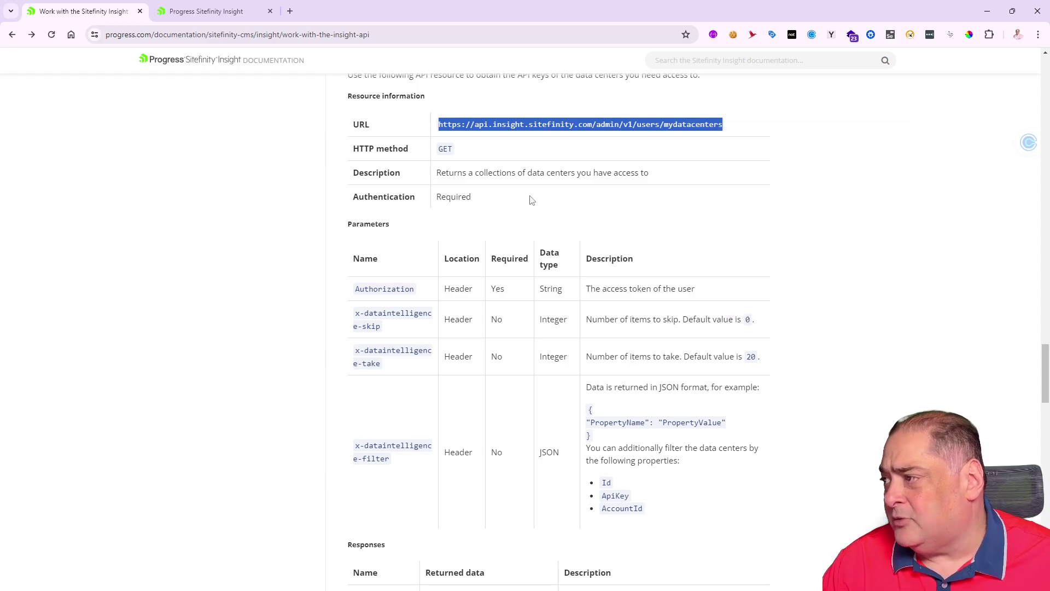
key(alt+Tab)
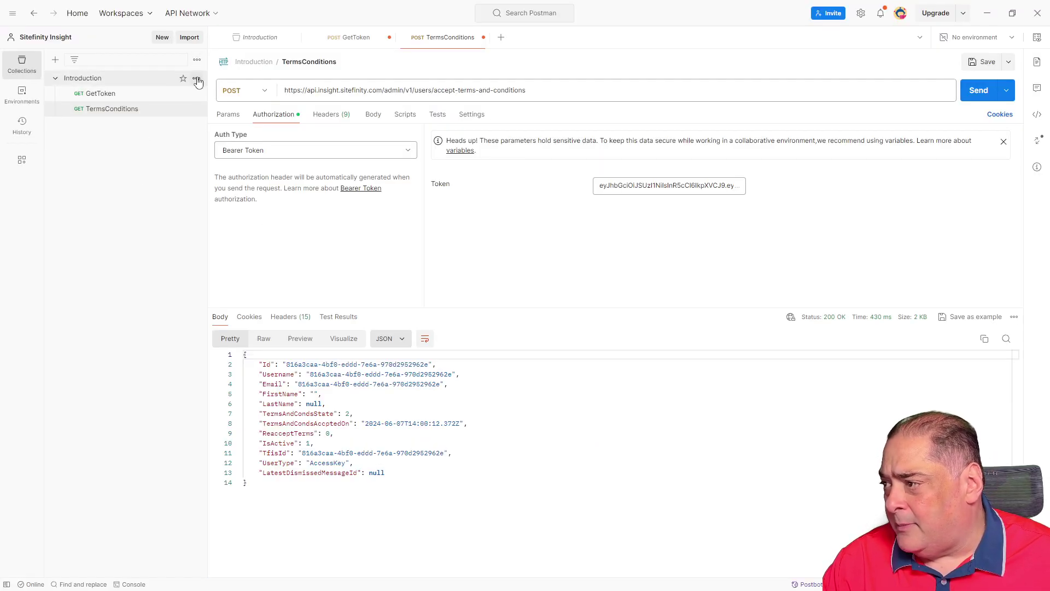
click(196, 79)
click(129, 188)
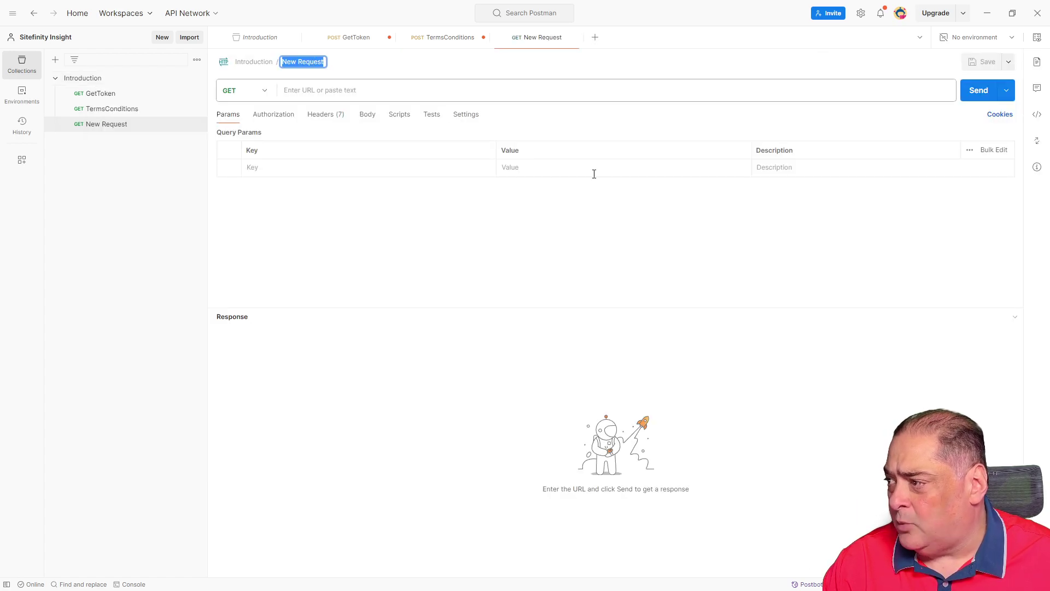
text(GetDat)
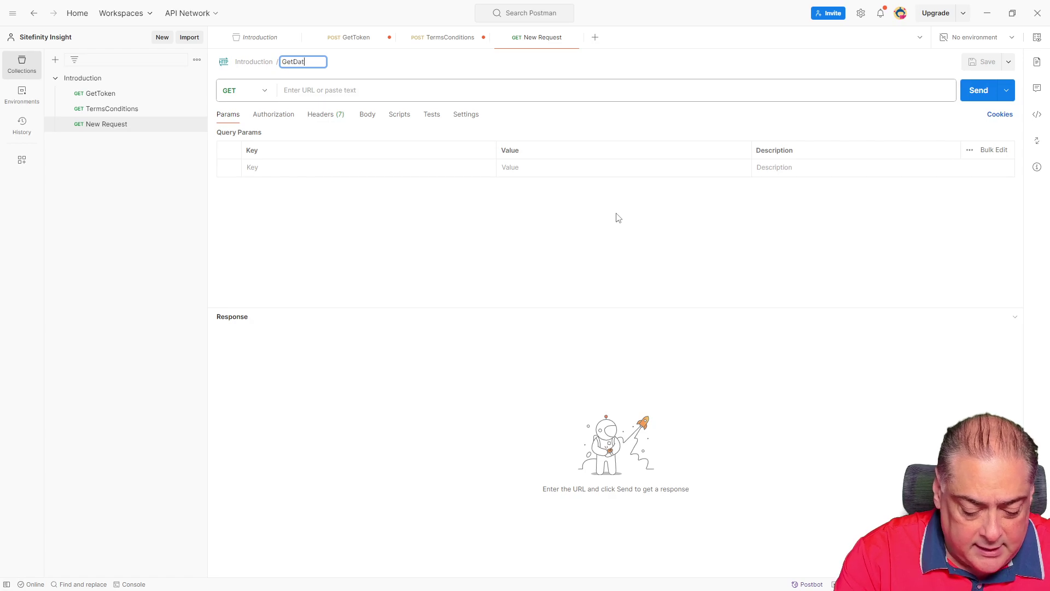
text(aCenters)
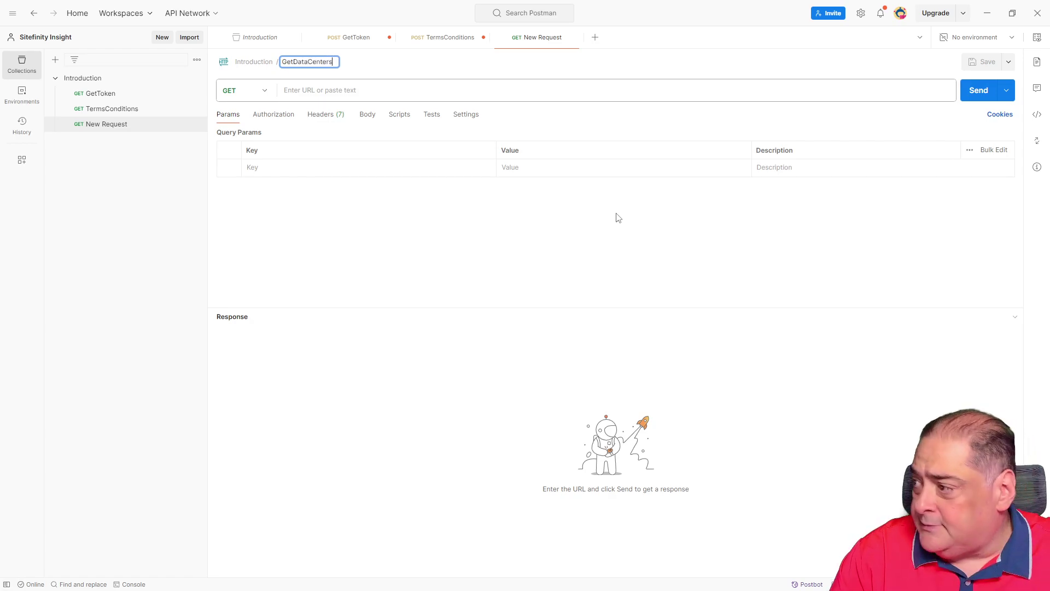
key(Return)
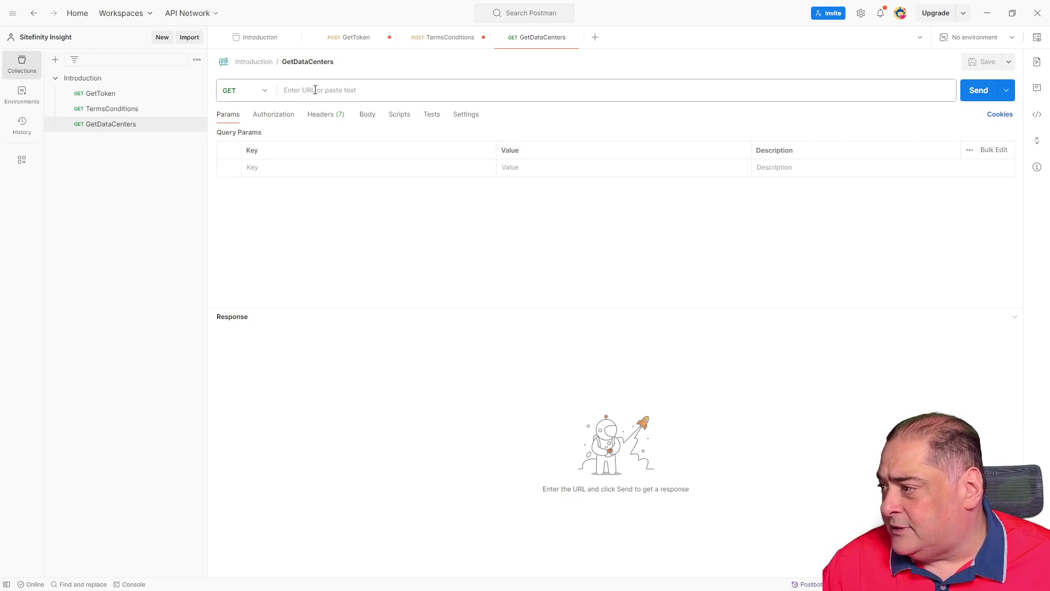
click(337, 97)
key(ctrl+v)
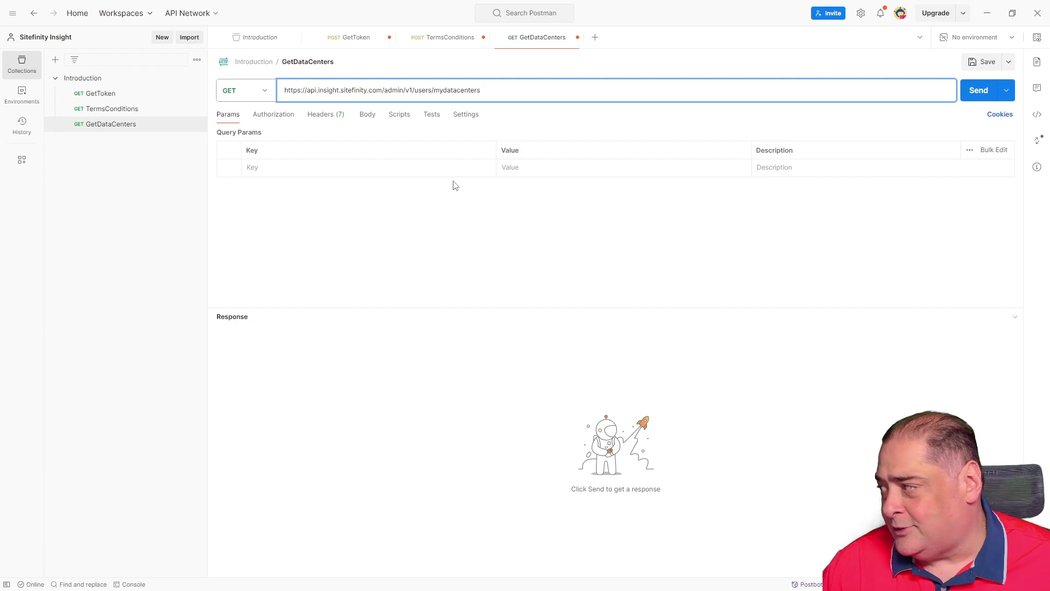
Step: Set the GetDataCenters request's authorization type to Bearer Token and replace the prefilled token with the pasted access token
click(279, 116)
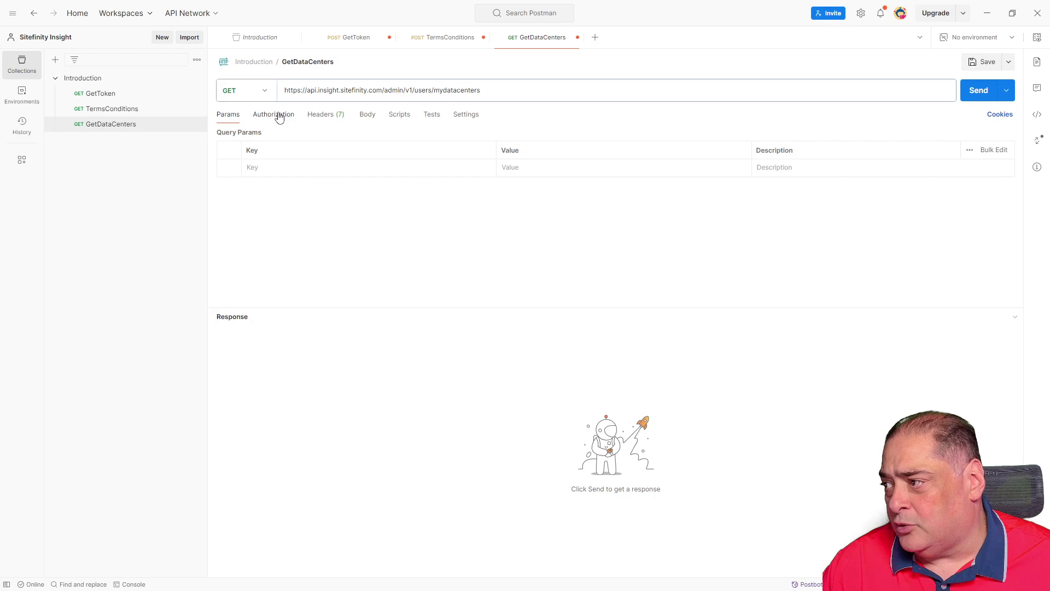
click(397, 156)
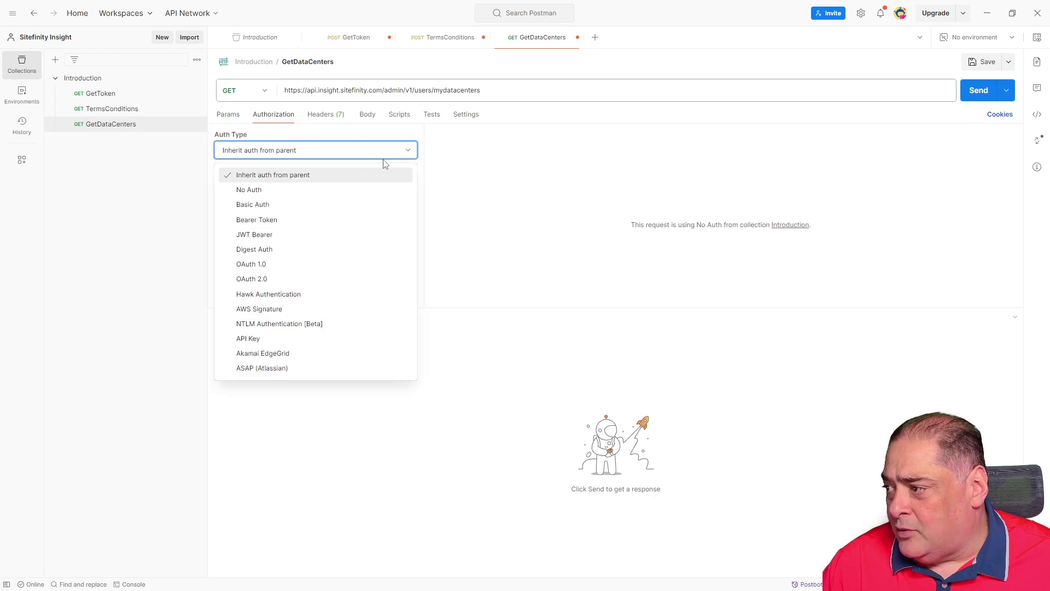
click(268, 221)
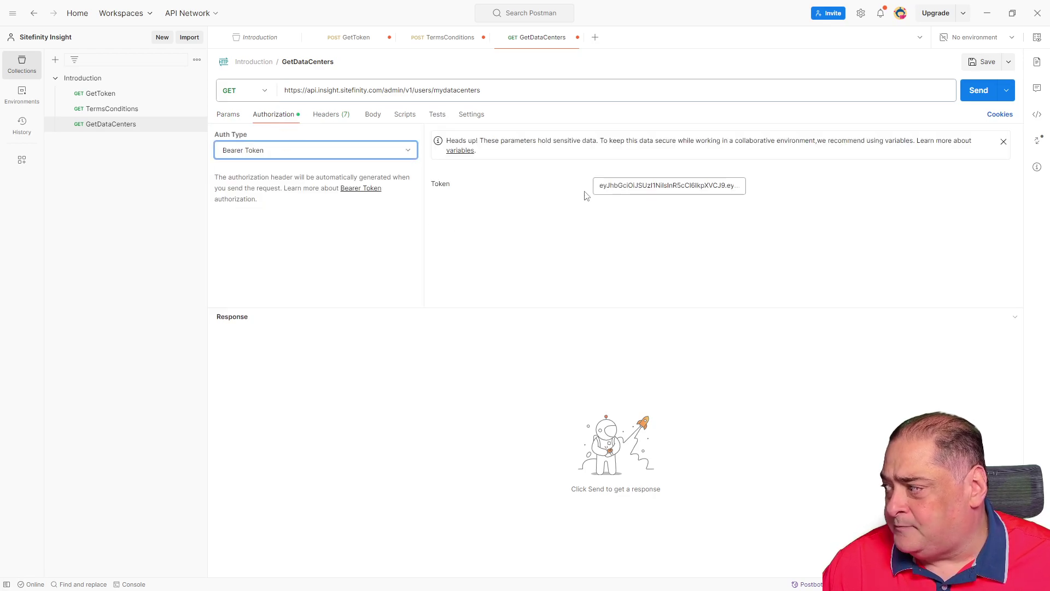
click(634, 188)
key(ctrl+a)
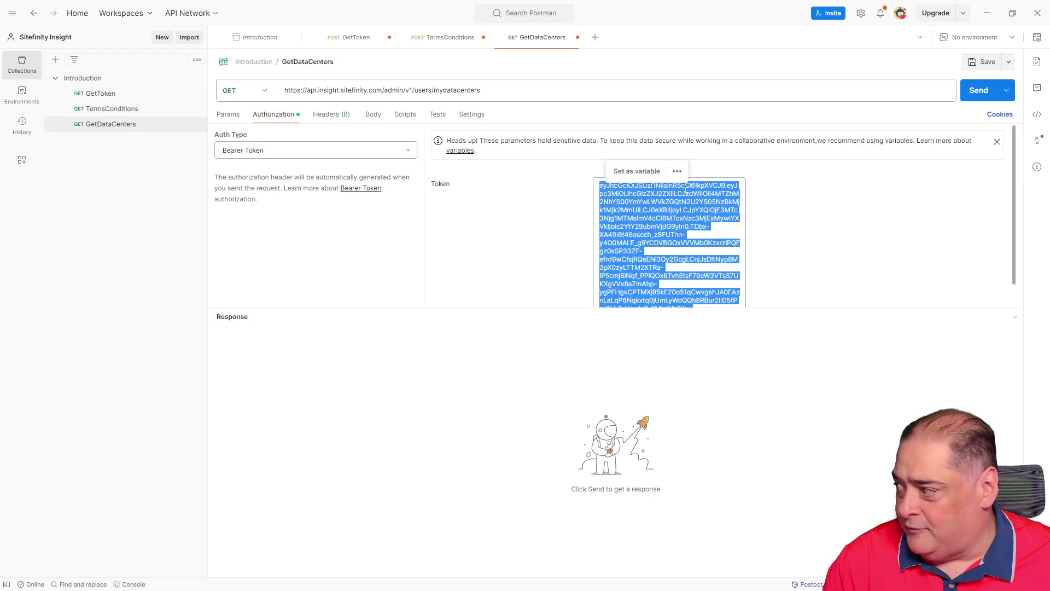
key(BackSpace)
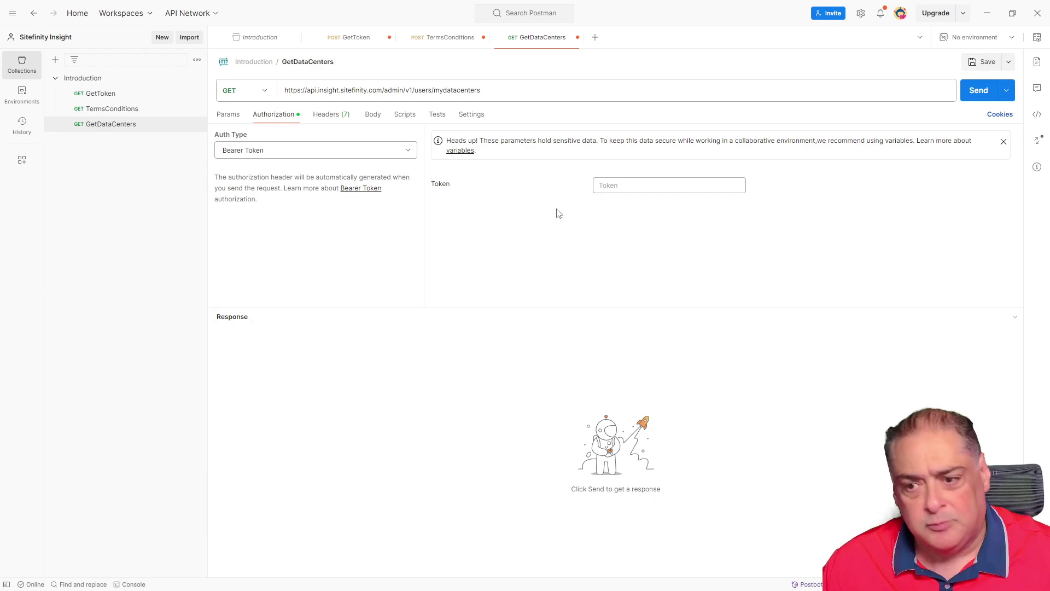
click(642, 185)
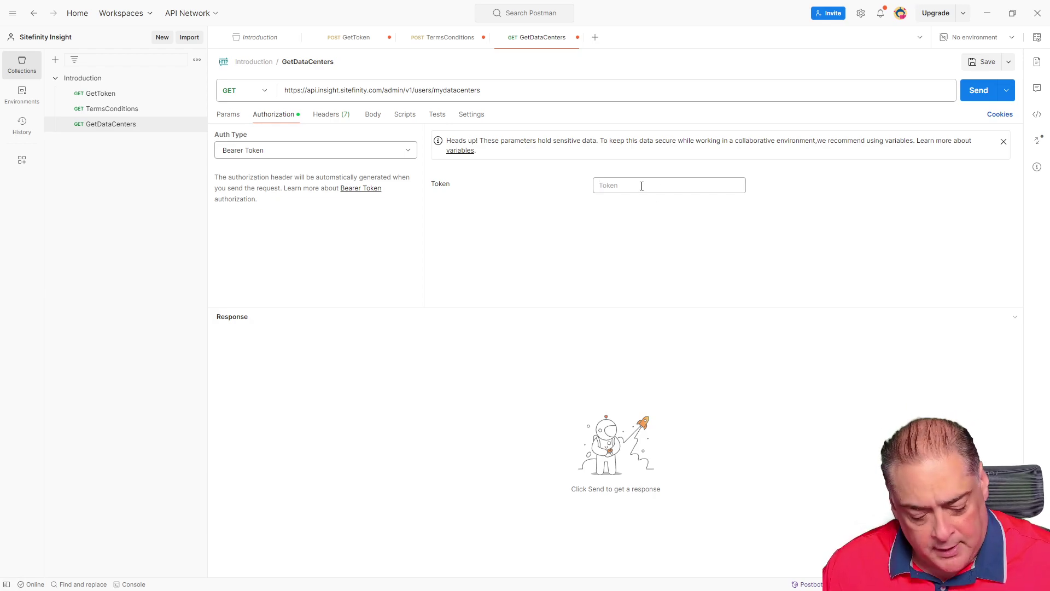
key(ctrl+v)
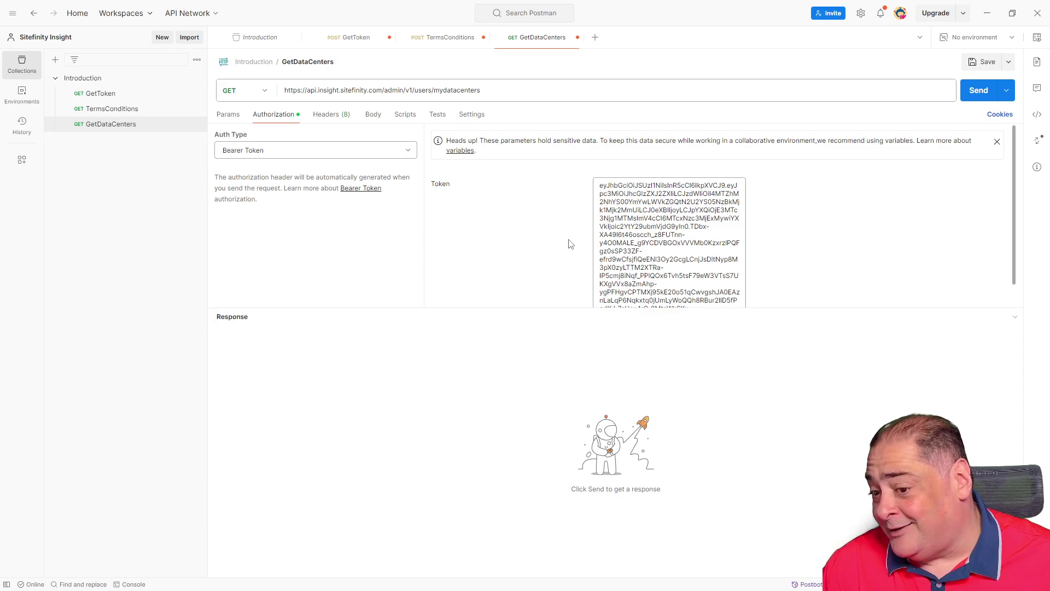
Step: Send the GetDataCenters request, enlarge the response area and review the returned data center entries
click(971, 95)
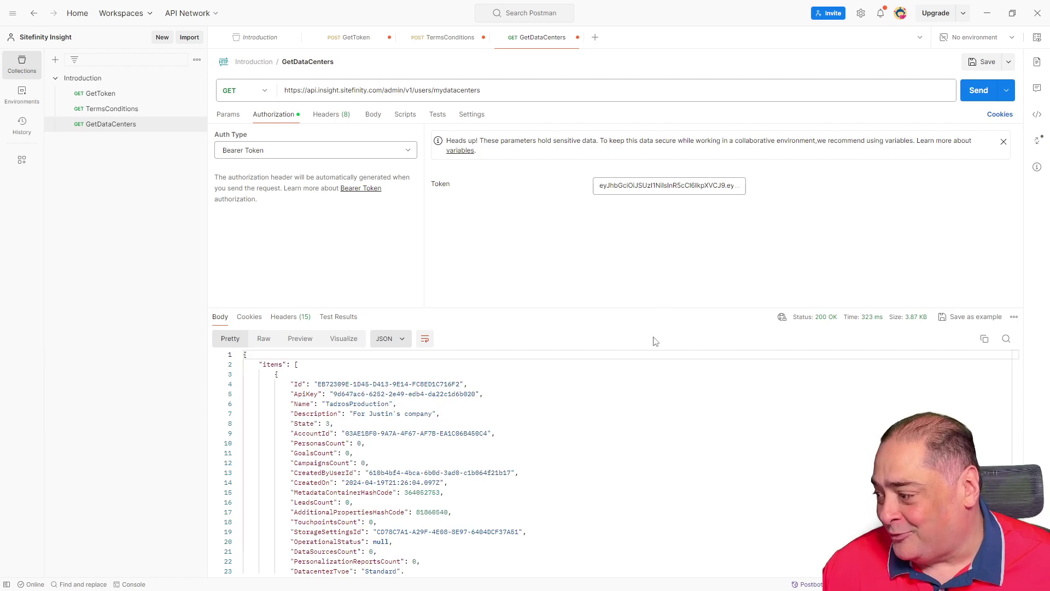
drag(538, 310, 519, 158)
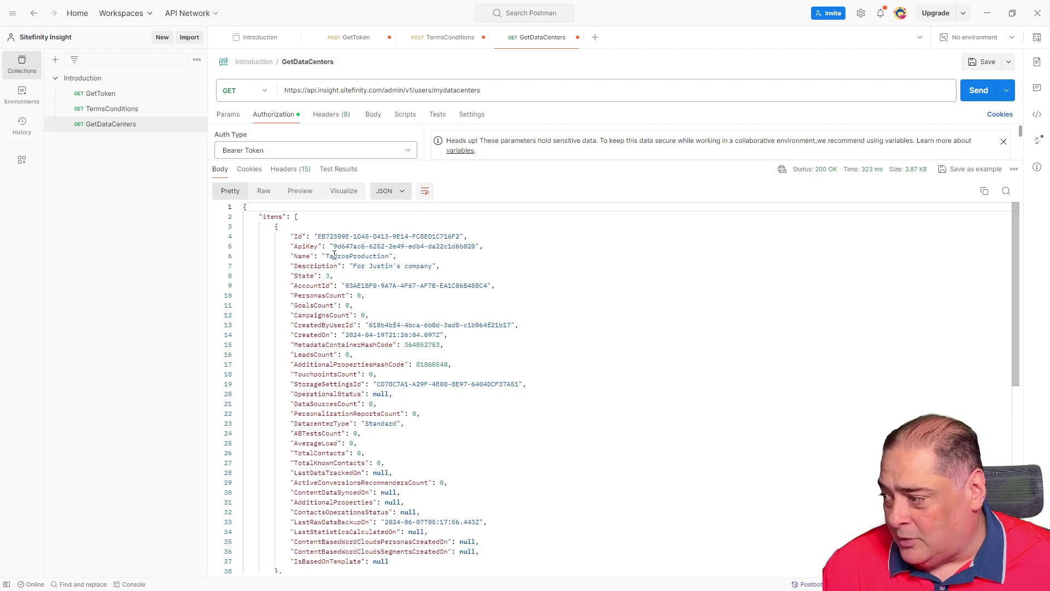
scroll(448, 363, down, 5)
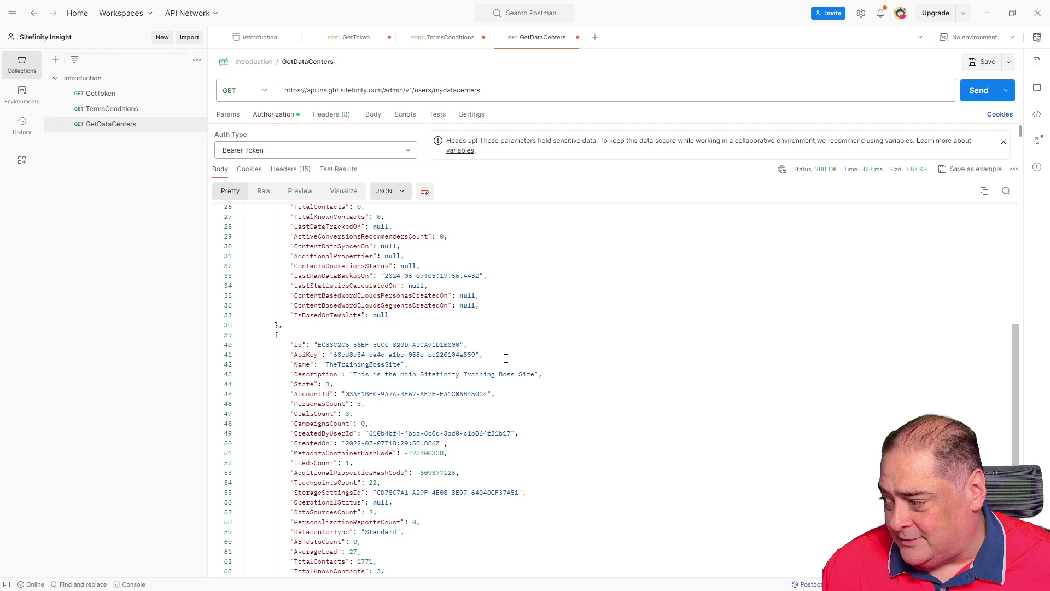
scroll(506, 359, down, 3)
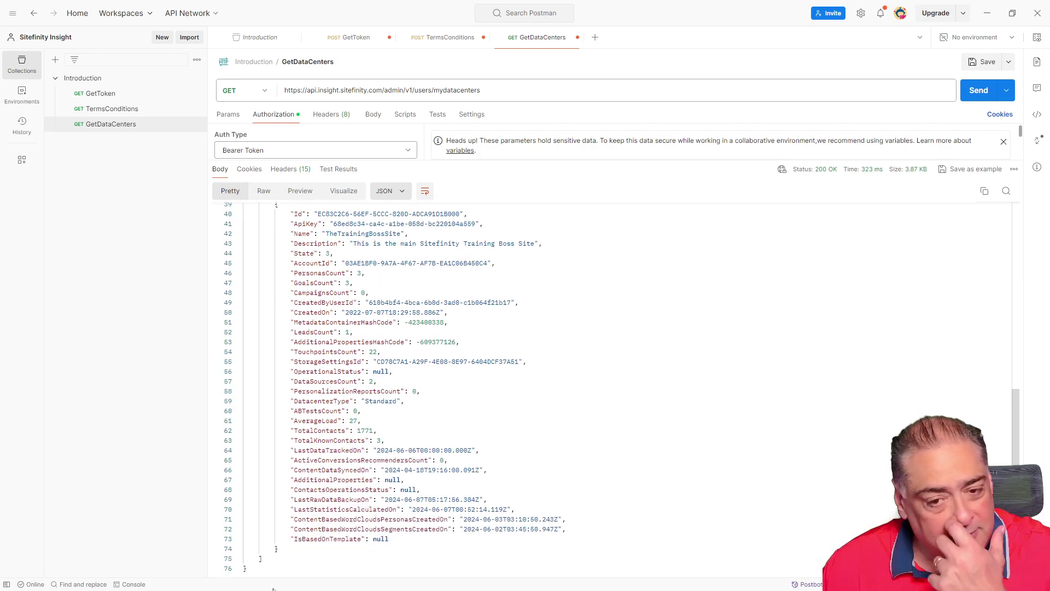